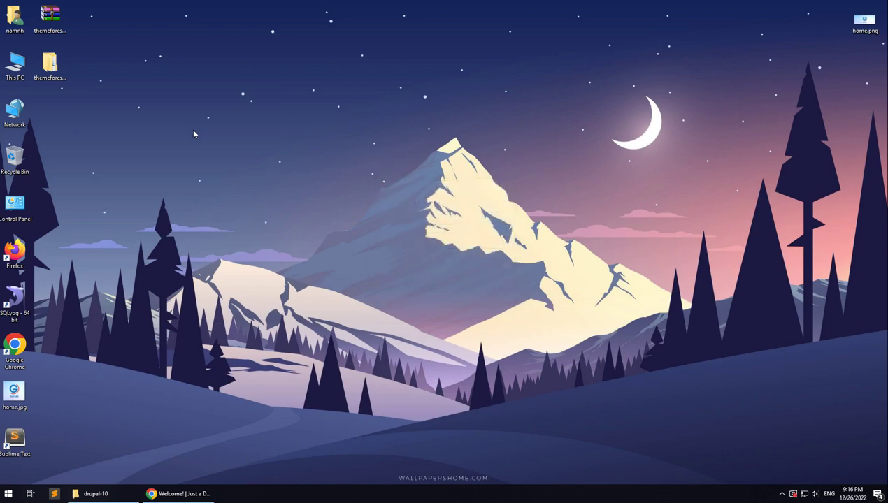
Step: Open the extracted Notech theme package folder on the desktop and review its subfolders and zip archives
double_click(50, 69)
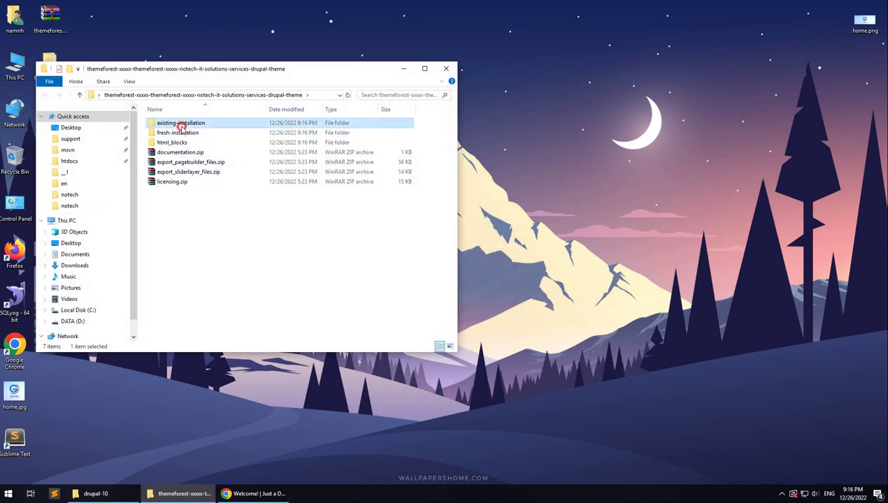
click(176, 154)
click(177, 162)
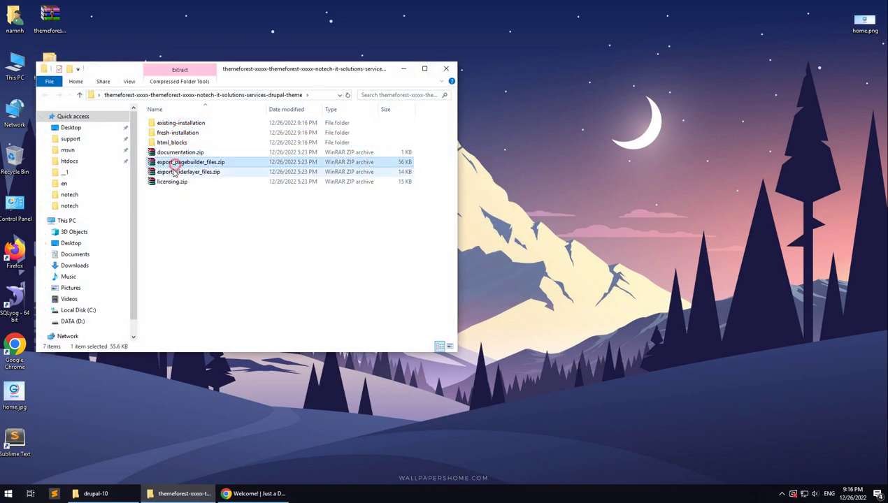
click(173, 172)
click(171, 181)
click(193, 219)
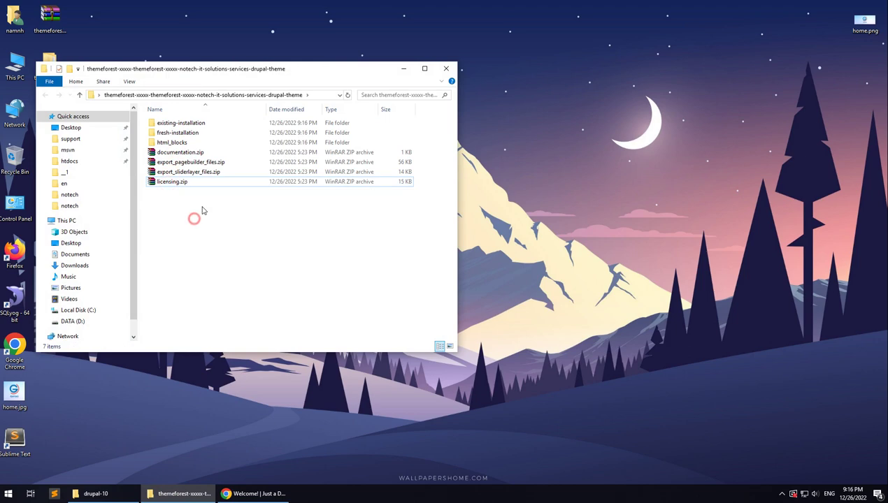
click(408, 72)
Step: Switch to Chrome and check the local Drupal site's path, drupal-10
click(253, 494)
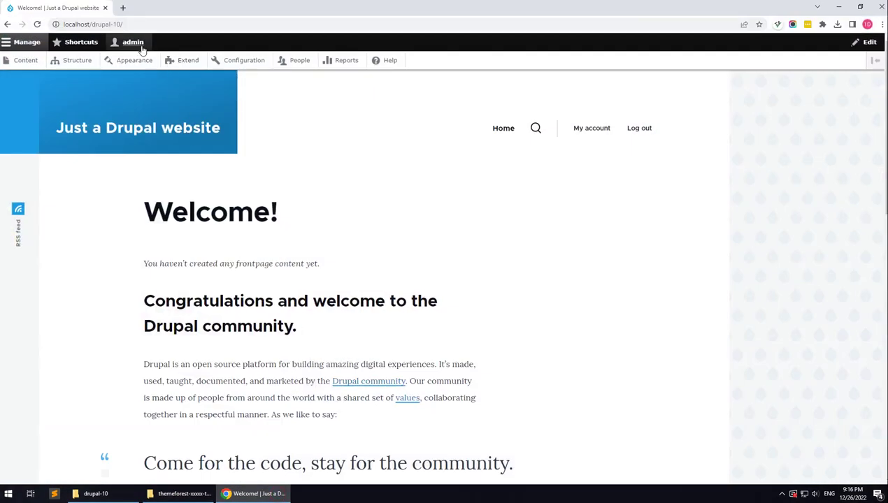
drag(160, 25, 91, 24)
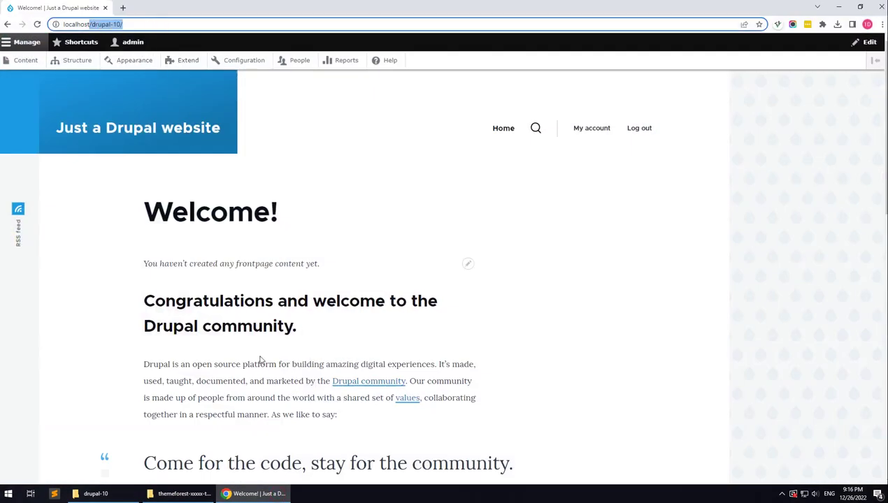
click(253, 494)
Step: Show the htdocs drupal-10 folder alongside the theme package and open the package's existing-installation folder
click(112, 494)
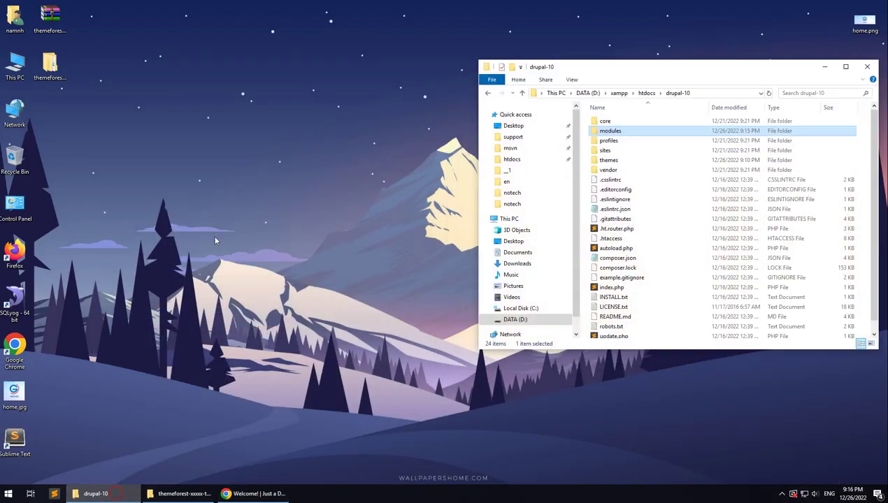
click(676, 93)
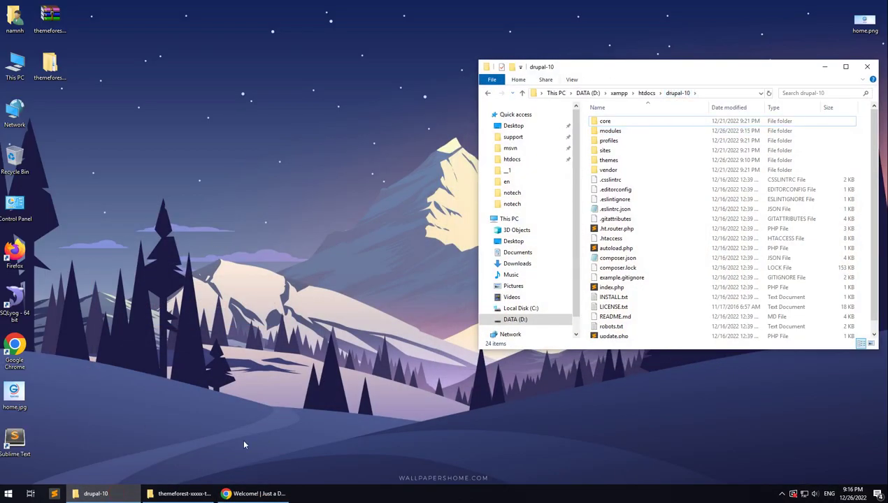
click(180, 494)
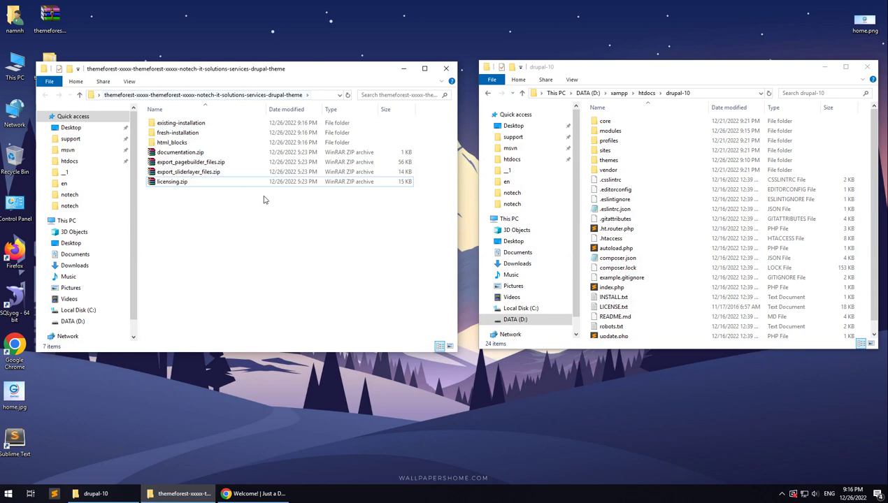
double_click(178, 123)
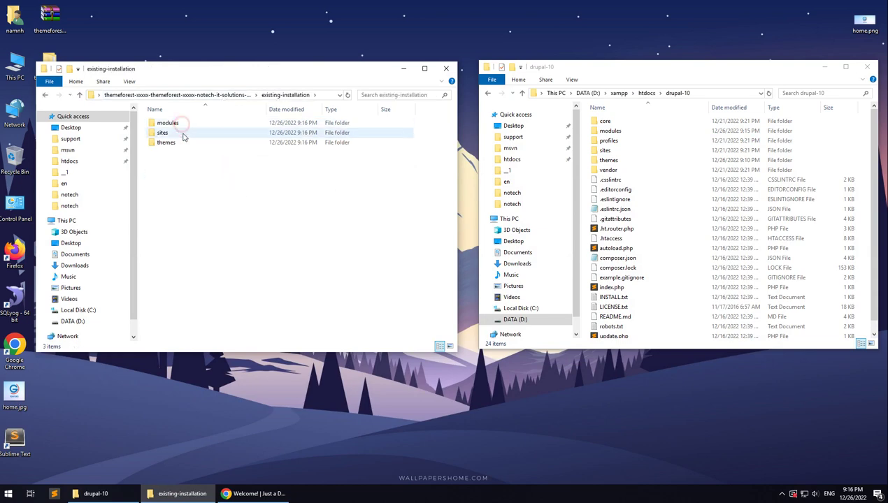
Step: Copy the contrib and custom folders from the package's modules folder into drupal-10's modules folder
double_click(609, 131)
click(177, 124)
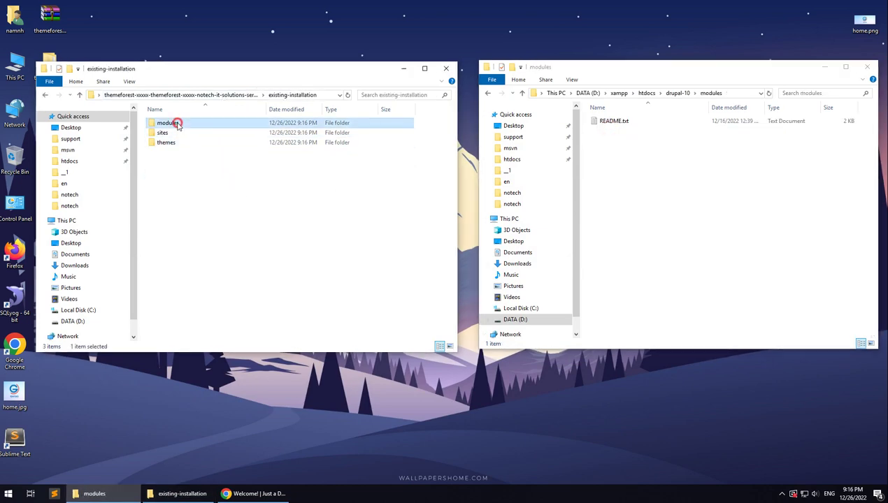
double_click(177, 124)
key(ctrl+a)
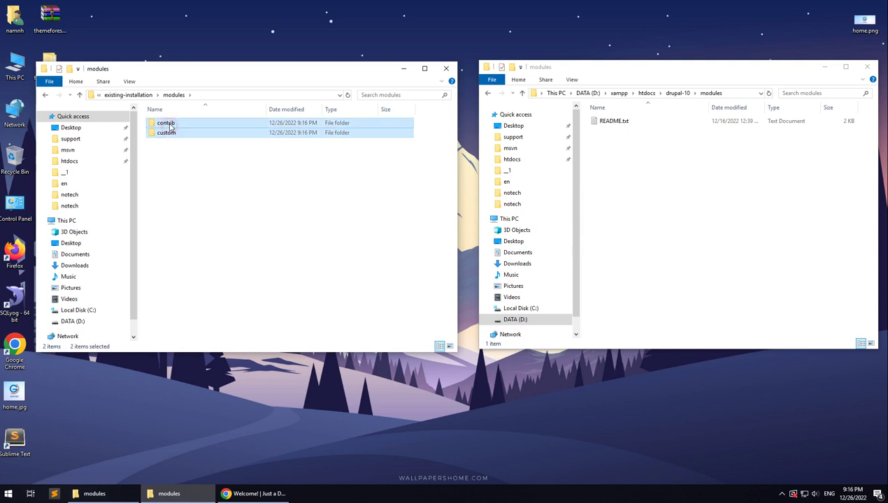
drag(168, 125, 651, 169)
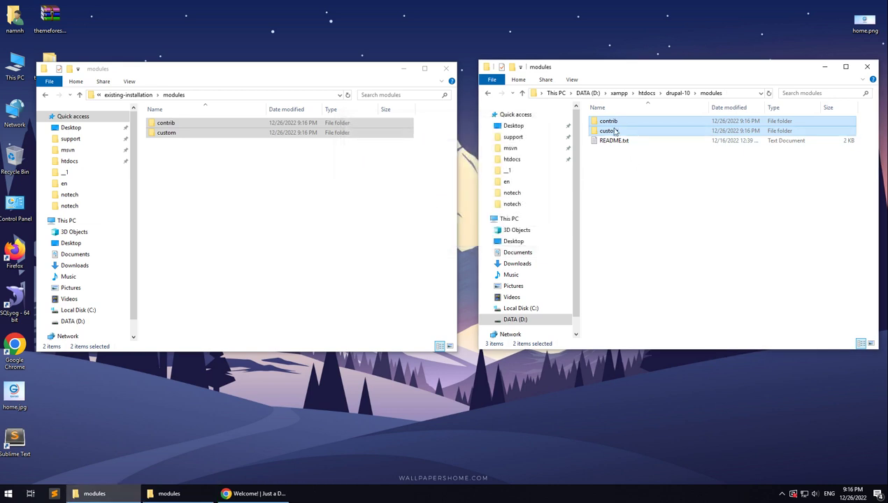
Step: Inspect the copied contrib and custom module folders, then return to the drupal-10 root folder
double_click(610, 121)
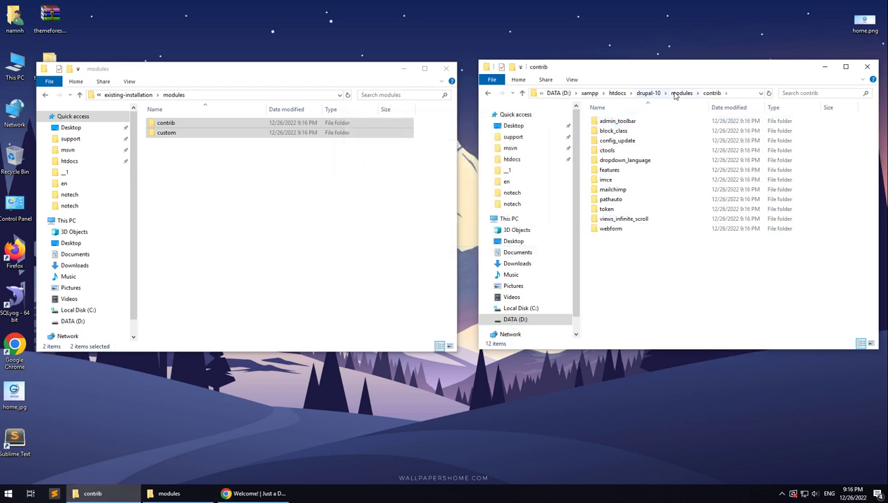
click(675, 94)
double_click(600, 131)
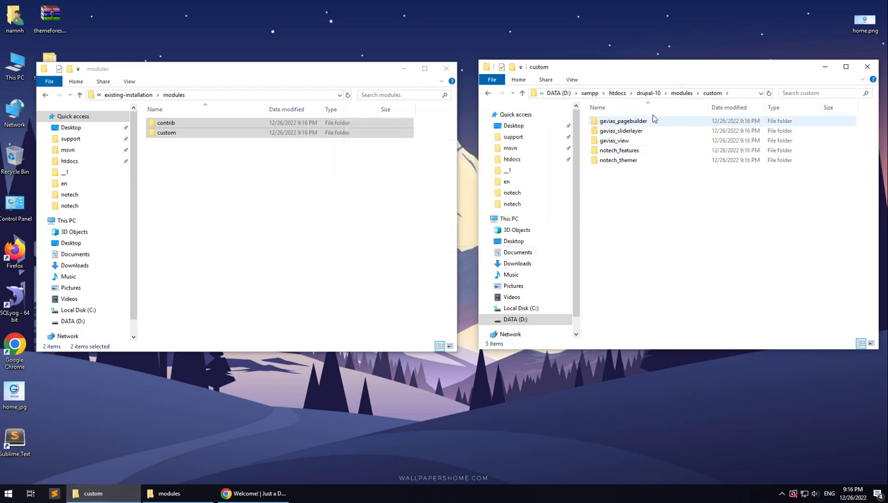
click(680, 93)
click(674, 93)
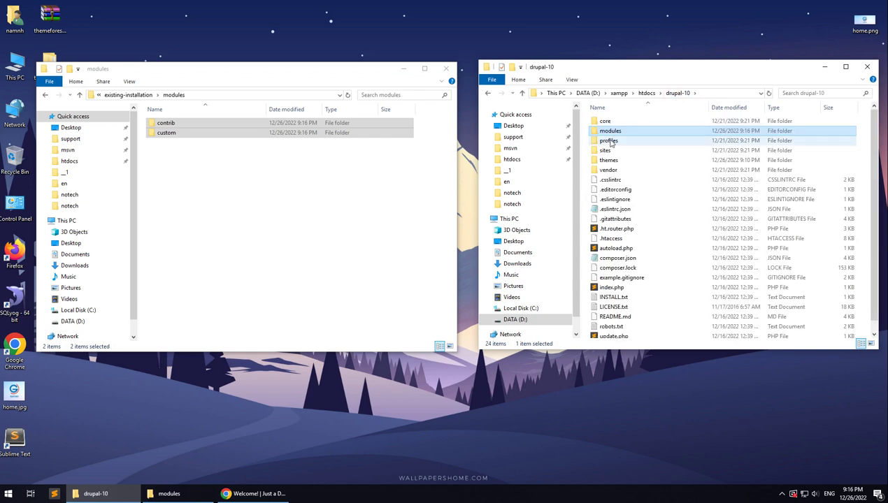
Step: Copy the custom folder from the package's themes folder into drupal-10's themes folder
double_click(634, 160)
click(140, 96)
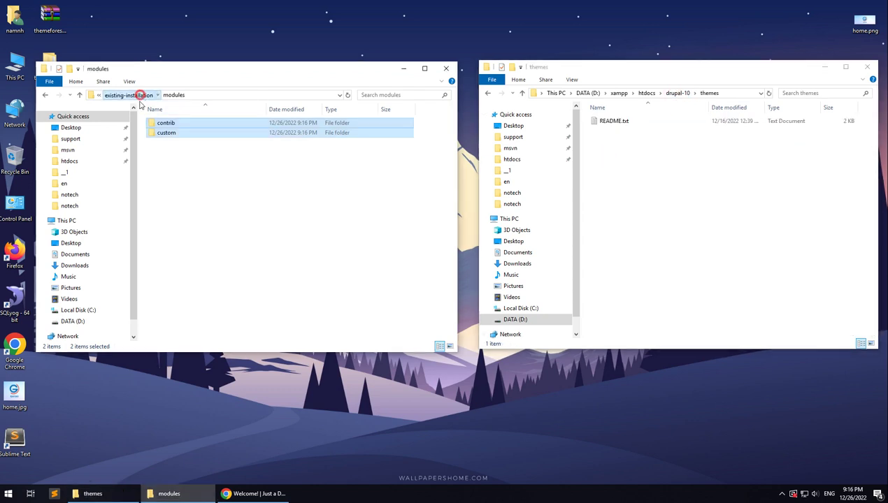
double_click(159, 143)
drag(162, 124, 593, 157)
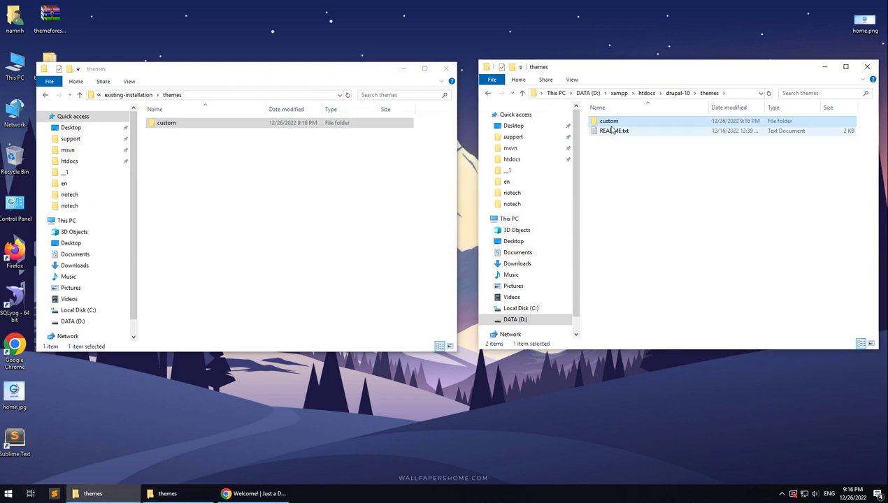
Step: Check the contents of the copied custom themes folder and return to the drupal-10 root folder
double_click(607, 122)
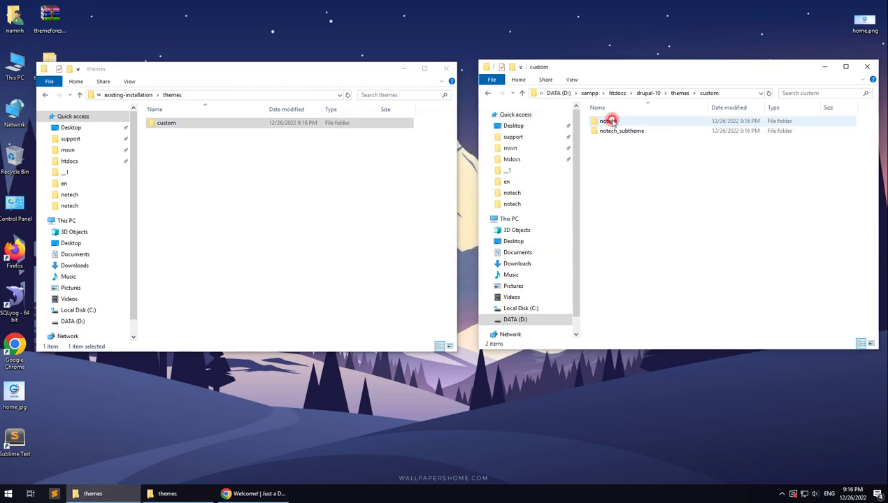
click(684, 94)
click(669, 93)
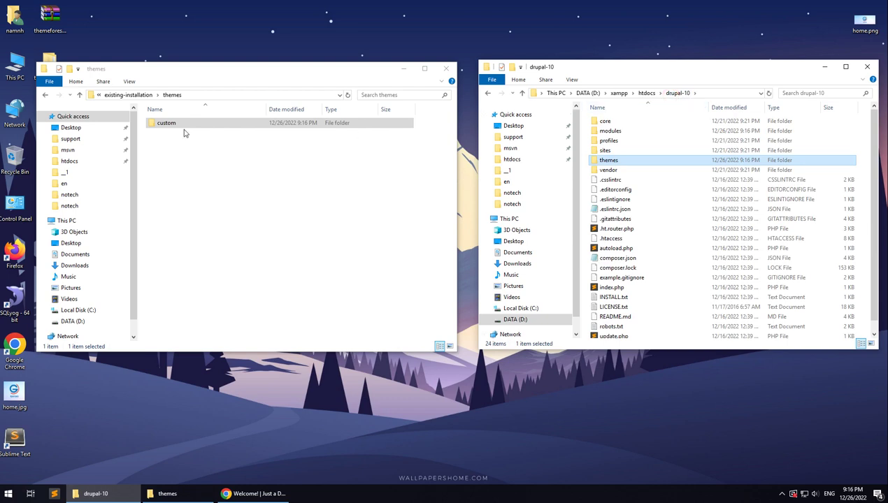
Step: Copy the default folder from the package's sites folder into drupal-10's sites folder
click(128, 94)
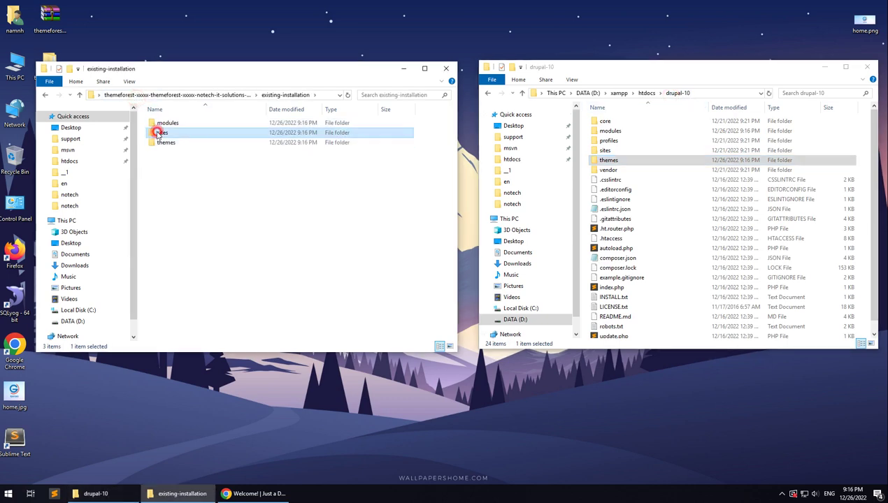
double_click(161, 132)
double_click(604, 151)
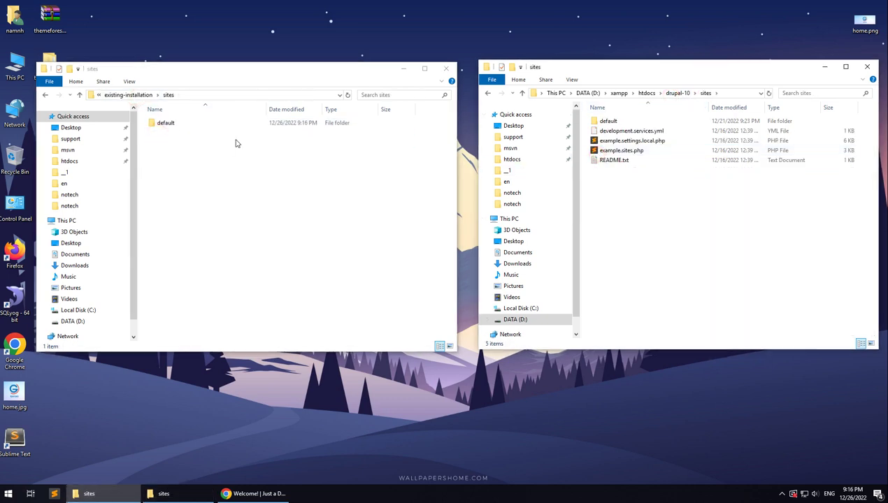
drag(161, 124, 659, 200)
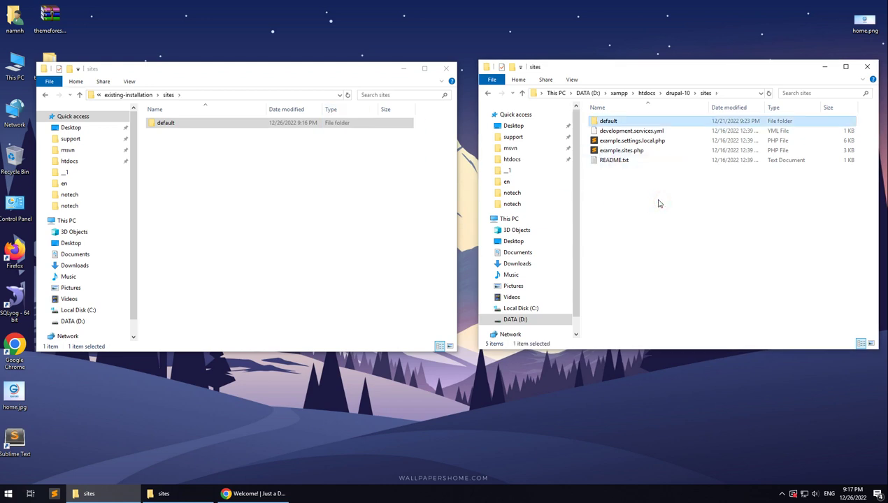
Step: Look inside the package's sites/default/files folder and return to its sites folder
double_click(193, 126)
double_click(183, 125)
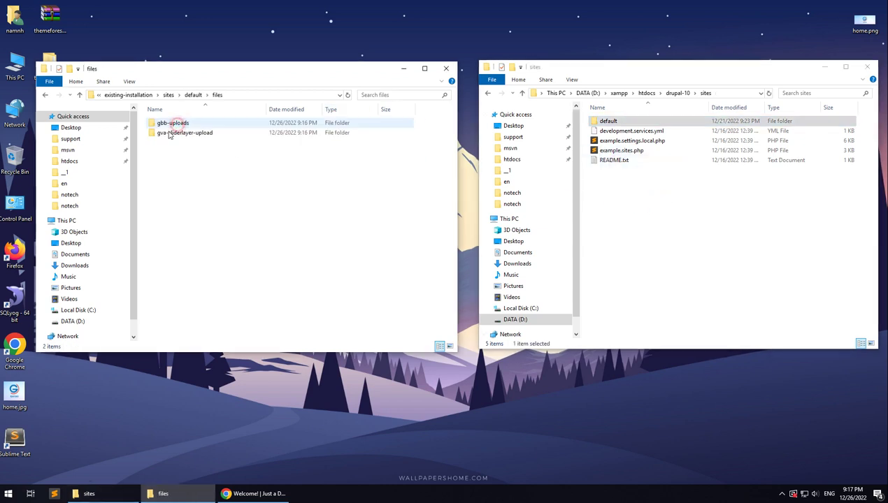
click(46, 97)
click(46, 97)
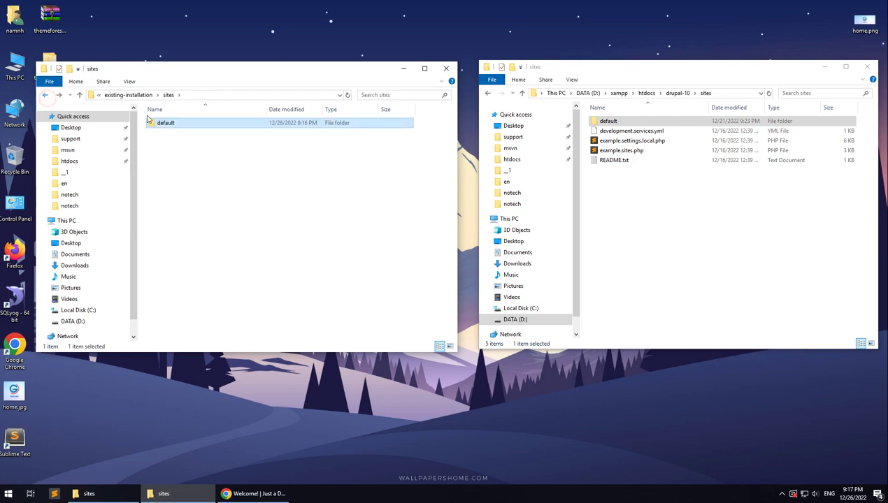
Step: Switch to the Drupal site in Chrome and install Notech sub-theme 1.0.0 as the default theme
click(404, 70)
click(270, 493)
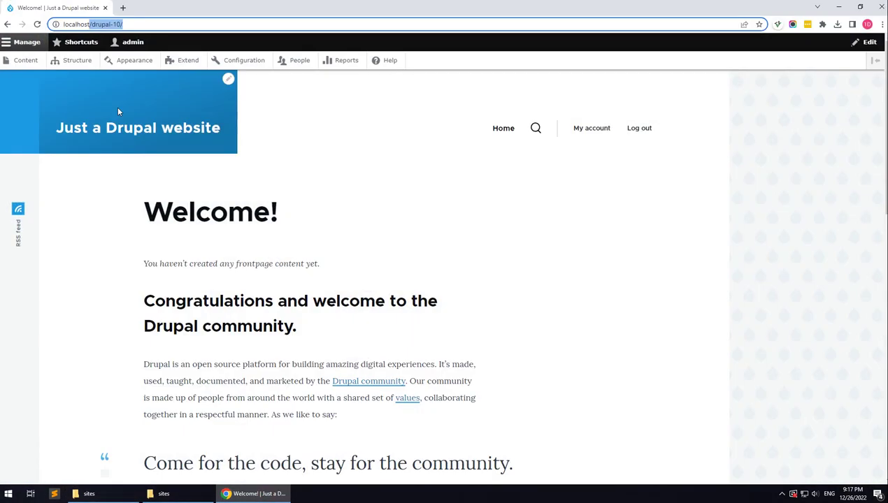
click(135, 61)
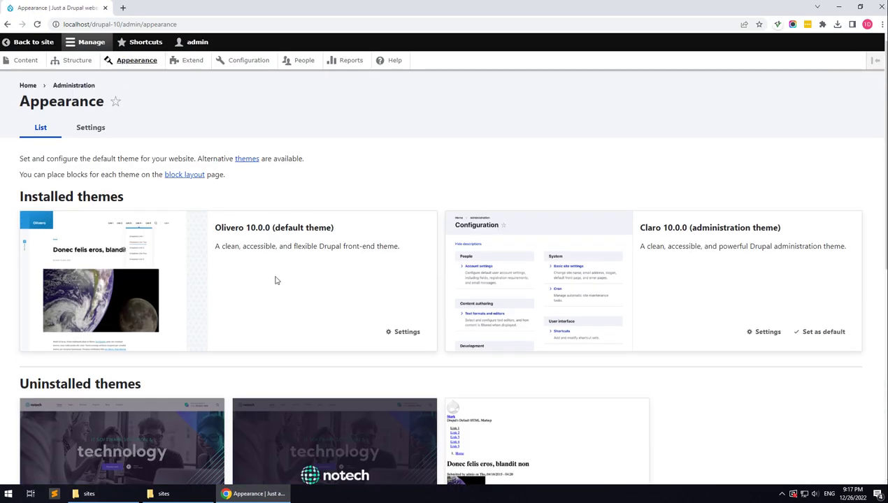
scroll(276, 280, down, 5)
scroll(270, 292, up, 1)
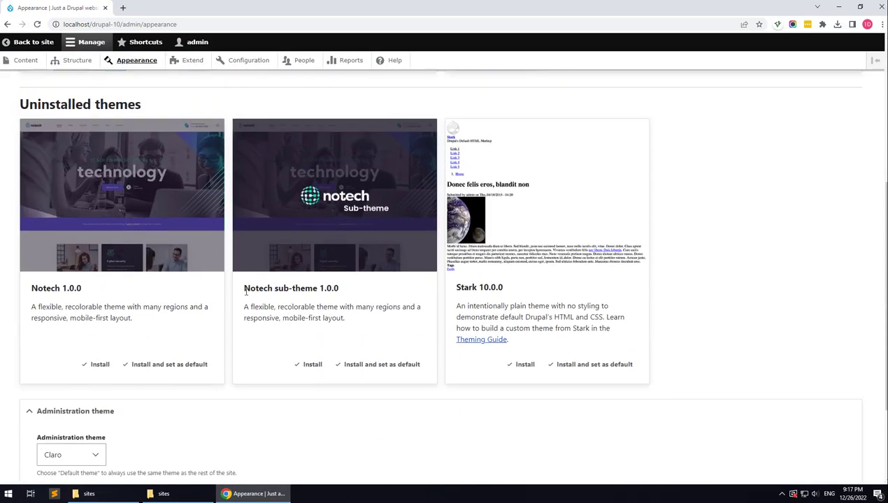
drag(245, 292, 328, 292)
click(349, 292)
drag(275, 289, 310, 289)
click(365, 293)
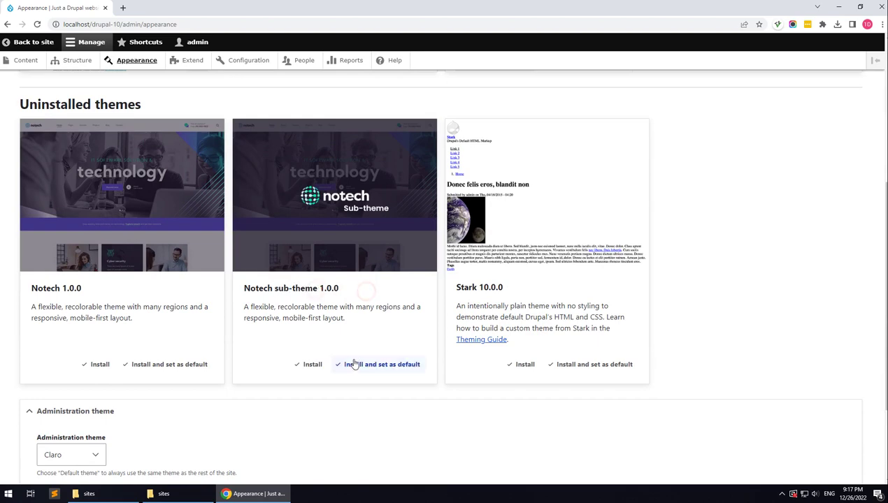
click(359, 367)
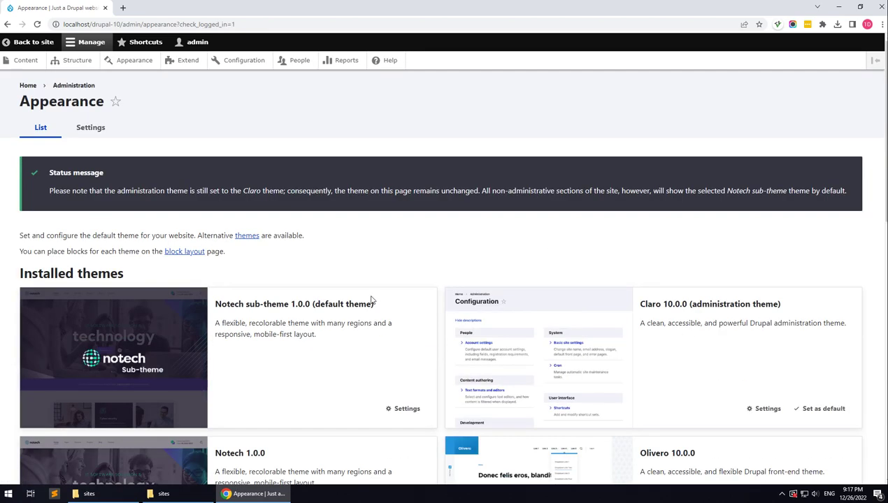
Step: Filter the modules by "gavias" and install Gavias Custom View, Notech Themer, Page Builder and SliderLayer with their required module
click(186, 63)
scroll(281, 294, down, 2)
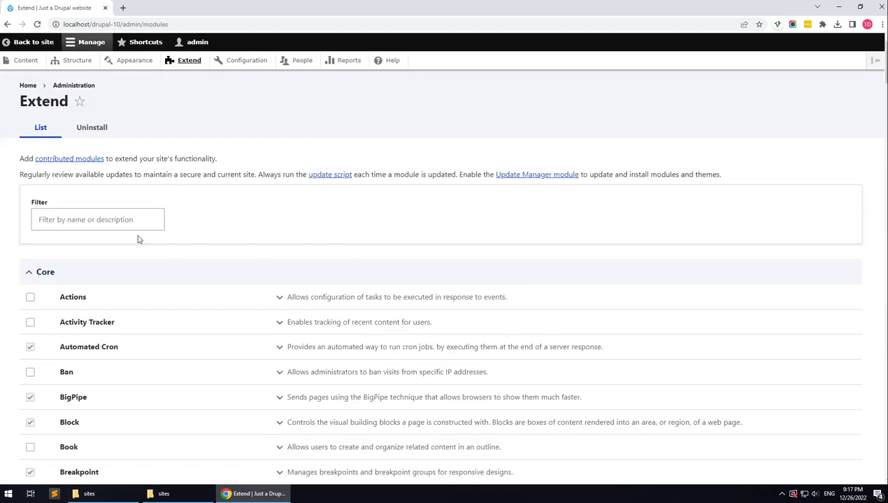
click(83, 208)
text(gavias)
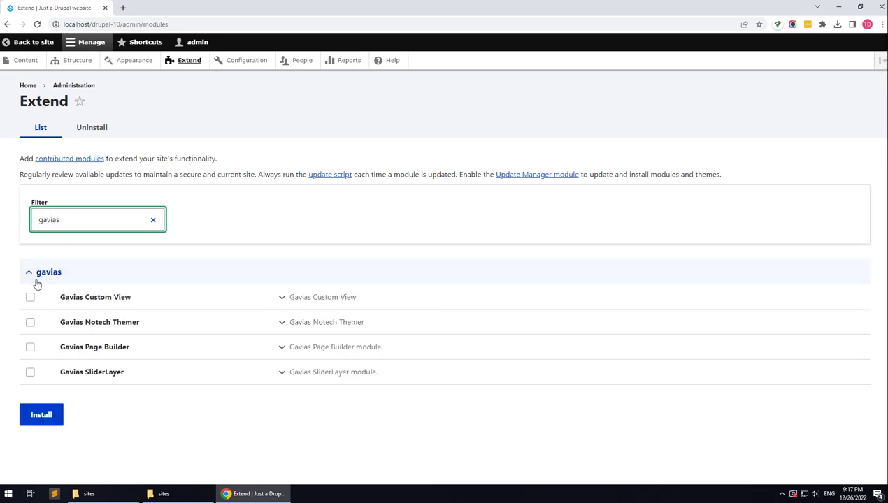
click(30, 297)
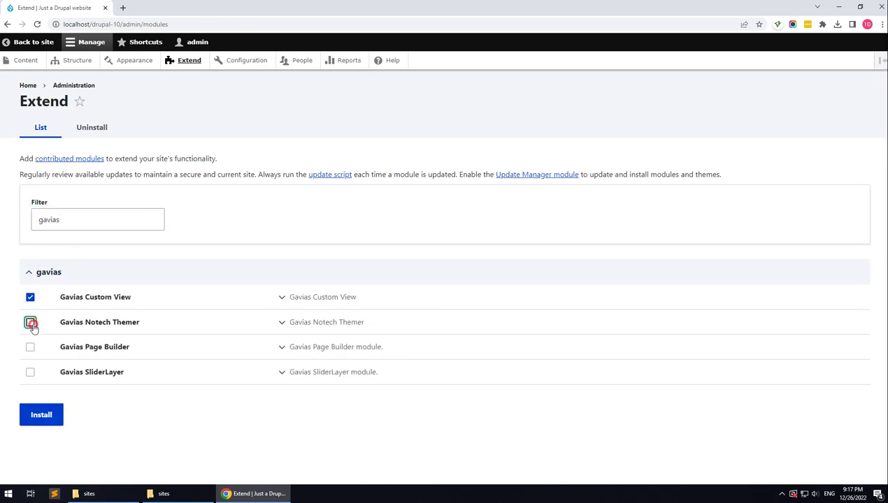
click(30, 323)
click(30, 348)
click(30, 372)
click(41, 415)
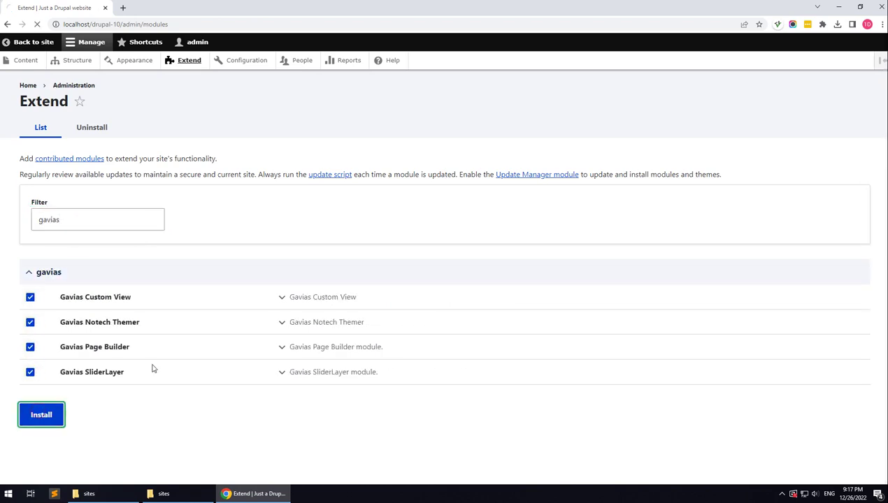
click(55, 195)
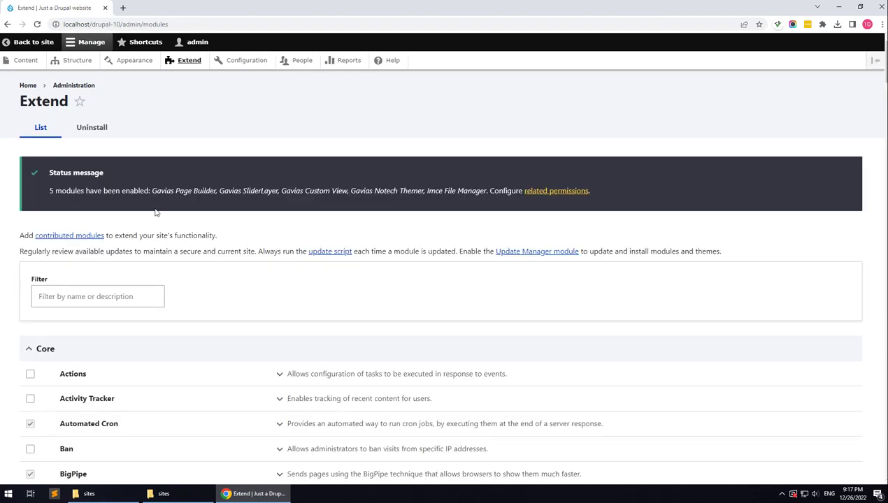
Step: Filter the modules by "notech" and install Notech Features together with its required modules
click(102, 299)
text(notech)
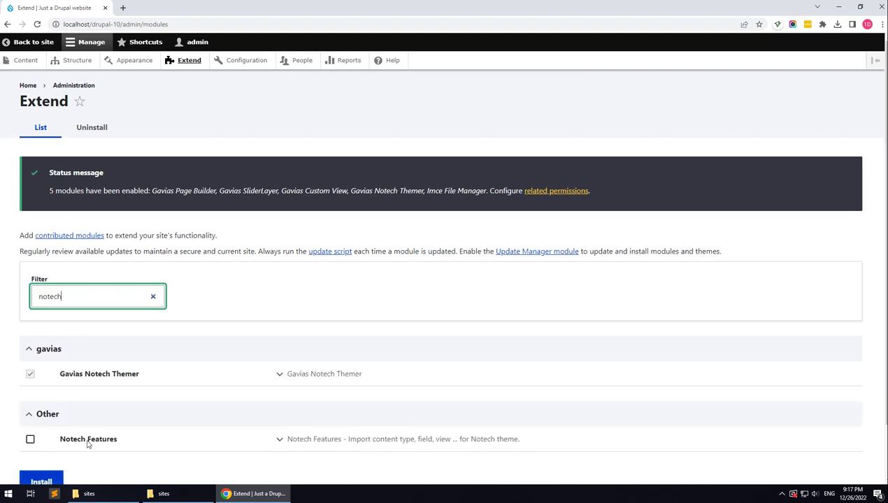
click(29, 440)
scroll(56, 405, down, 1)
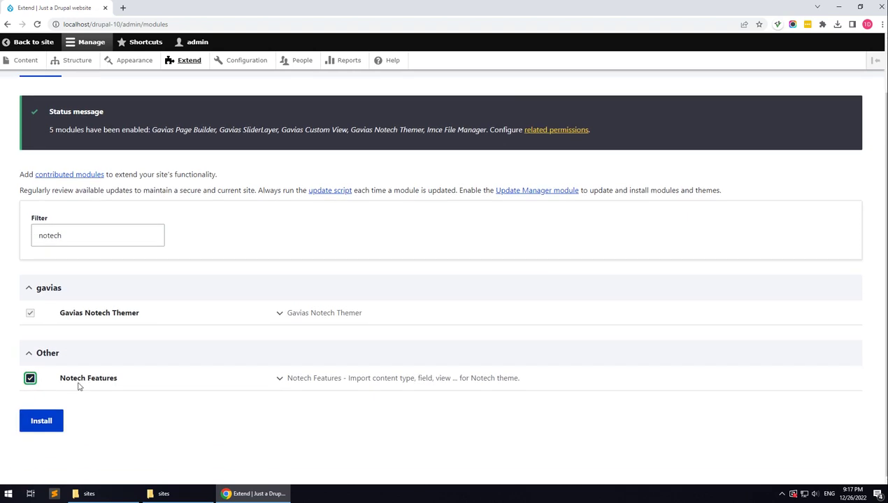
click(49, 418)
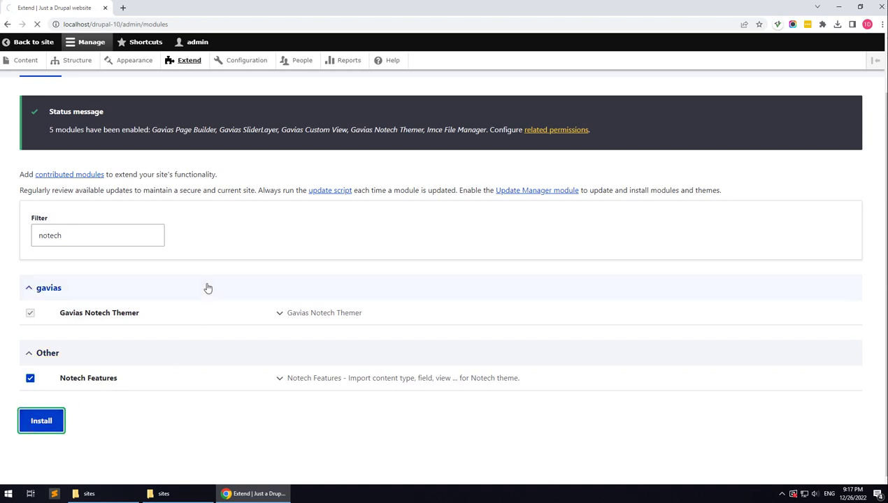
click(49, 191)
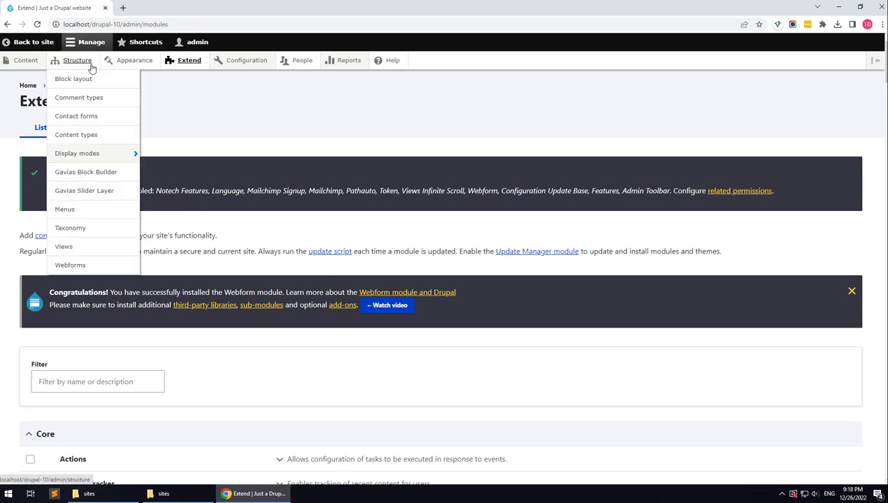
Step: In the Notech sub-theme's block layout, assign Page title, Primary admin actions and Search form (wide) to the Other region
click(78, 80)
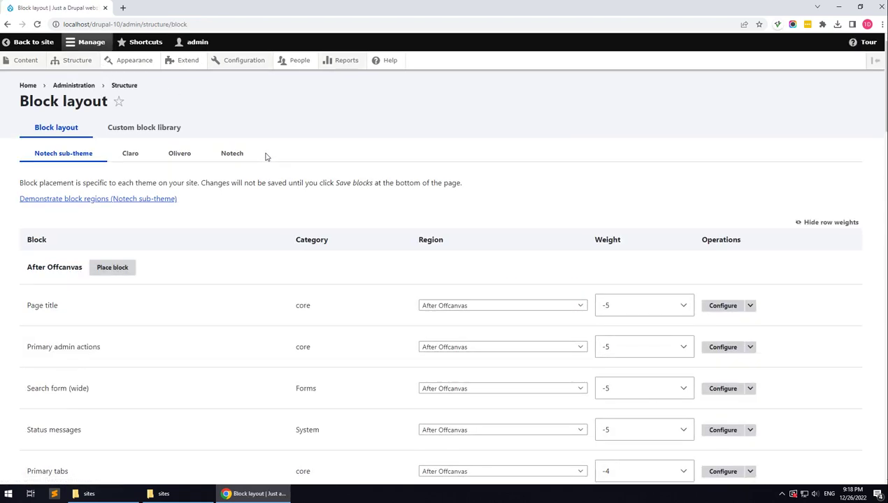
scroll(250, 255, down, 2)
click(456, 167)
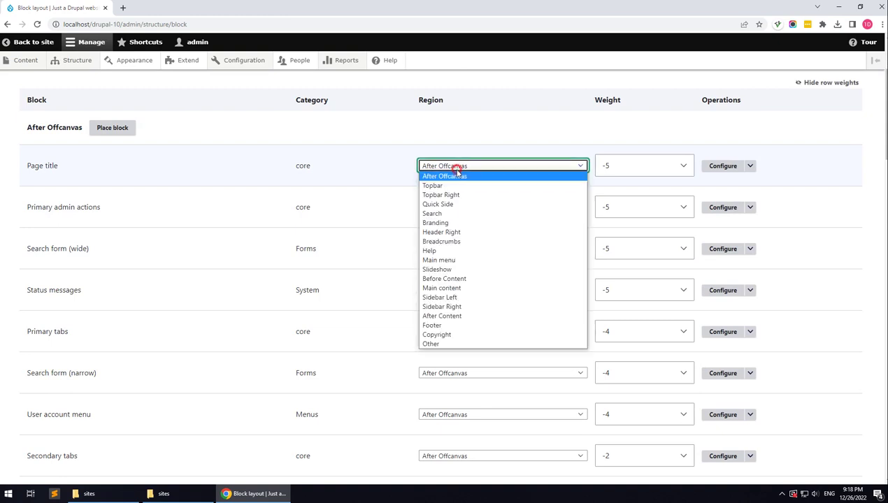
click(432, 344)
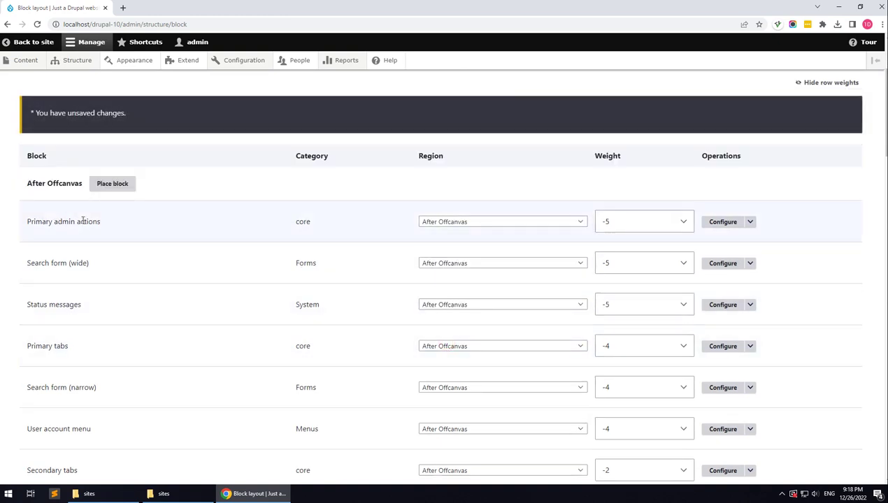
click(464, 220)
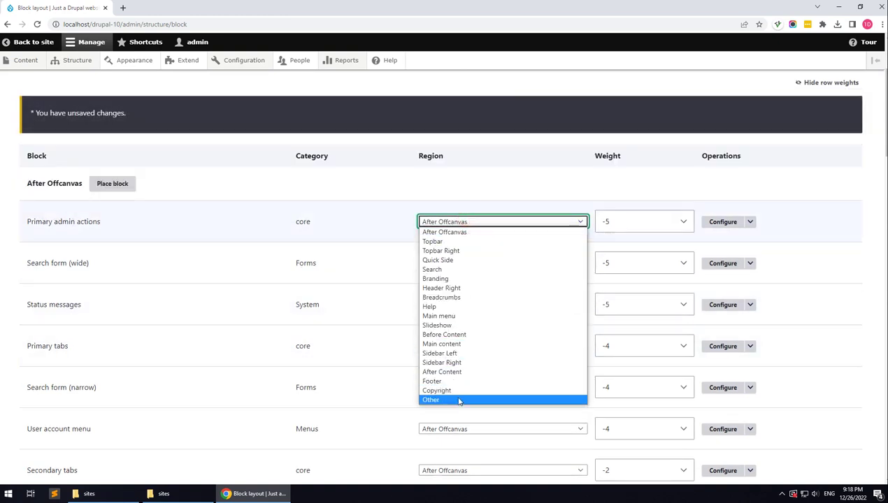
click(457, 402)
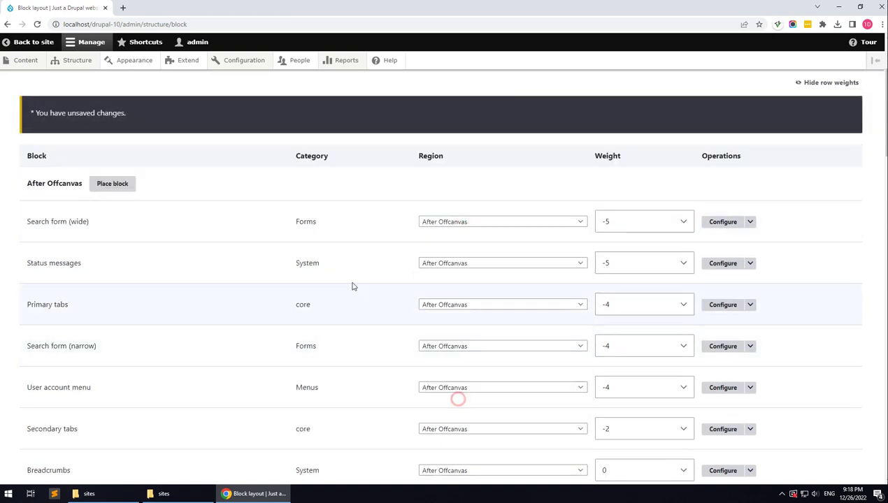
click(437, 222)
click(453, 399)
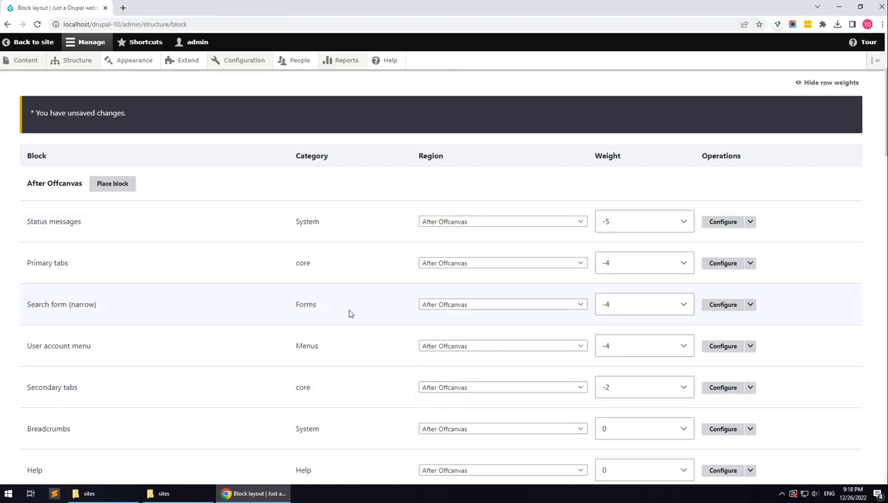
Step: Assign the Status messages and Primary tabs blocks to the Help region
click(489, 222)
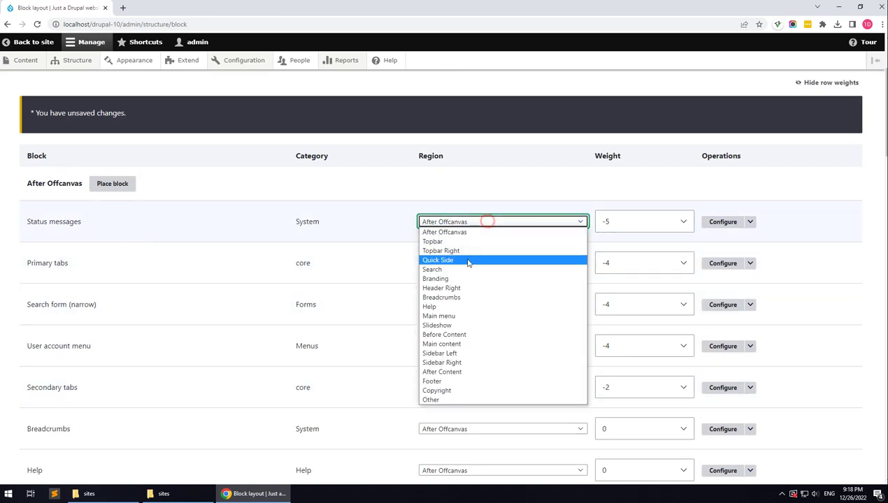
click(453, 309)
click(420, 222)
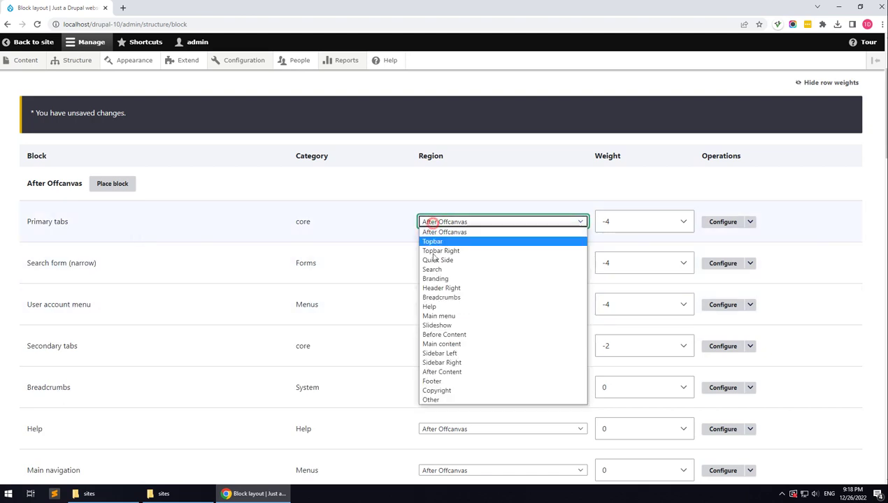
click(435, 308)
Step: Assign the Search form (narrow) block to the Search region
scroll(103, 219, down, 1)
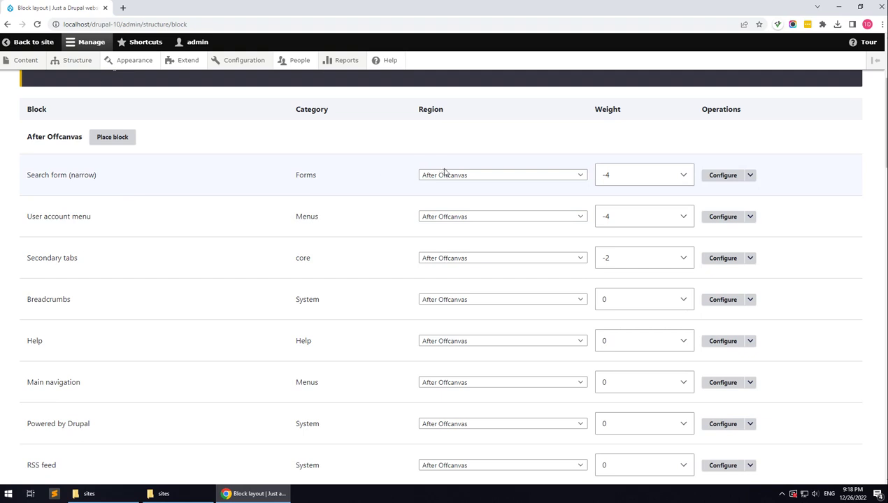
scroll(445, 173, down, 1)
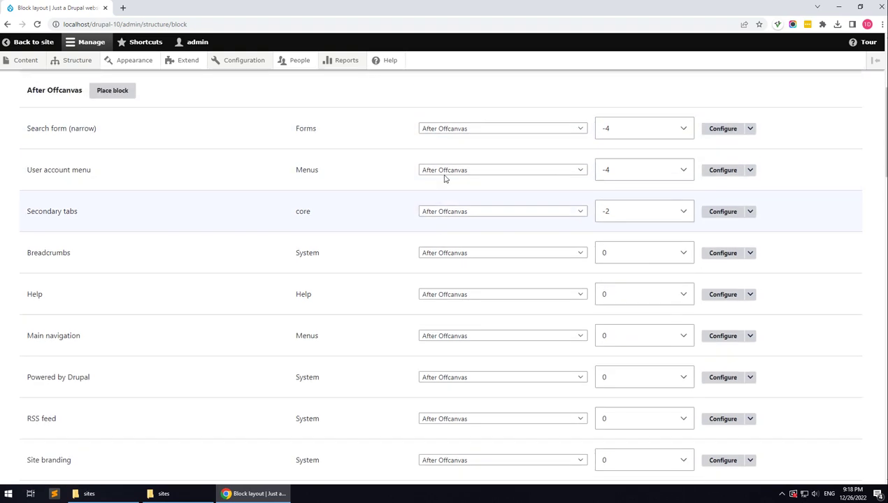
scroll(444, 179, up, 1)
click(445, 175)
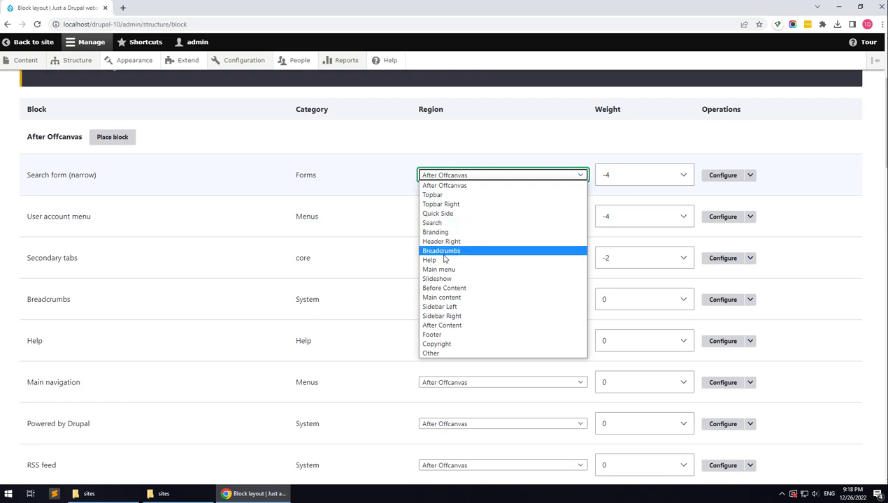
click(437, 231)
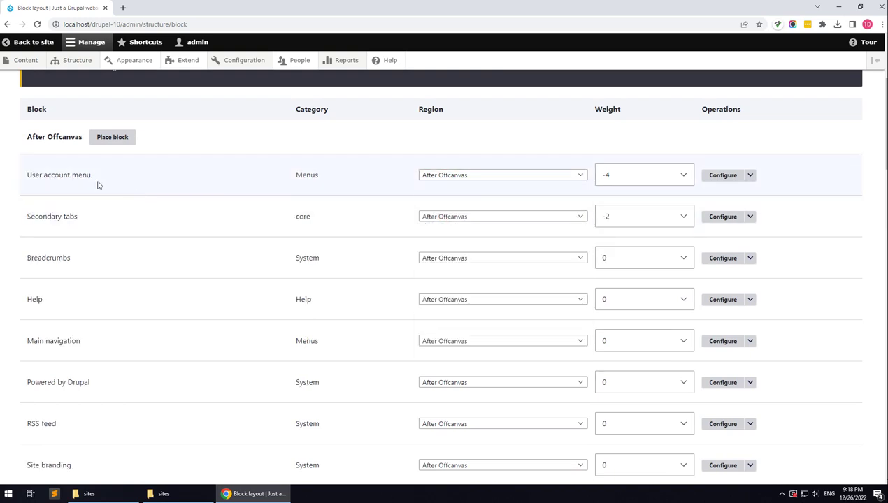
Step: Assign the User account menu and Secondary tabs blocks to the Other region
click(472, 176)
click(432, 353)
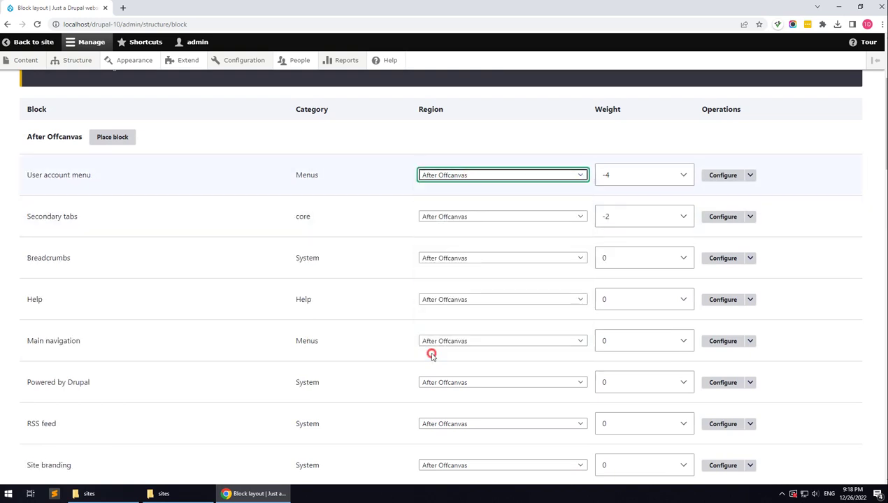
click(469, 176)
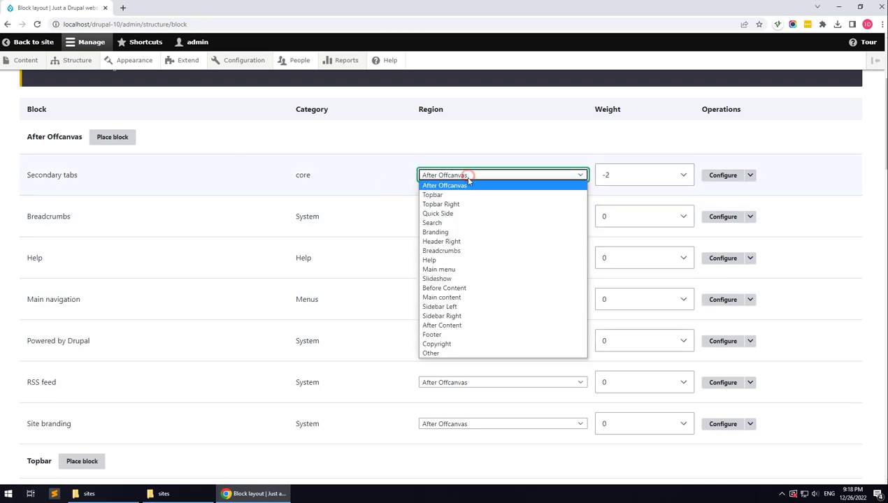
click(446, 350)
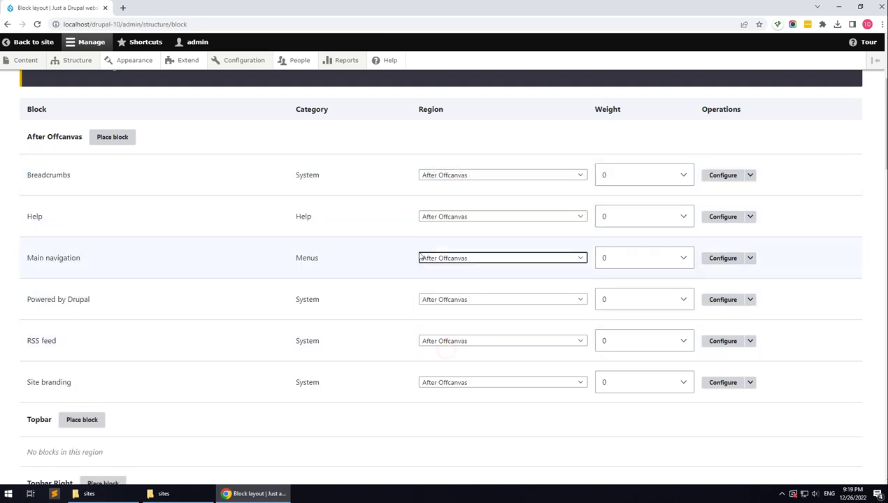
Step: Assign the Breadcrumbs block to the Breadcrumbs region and the Help block to the Other region
click(454, 176)
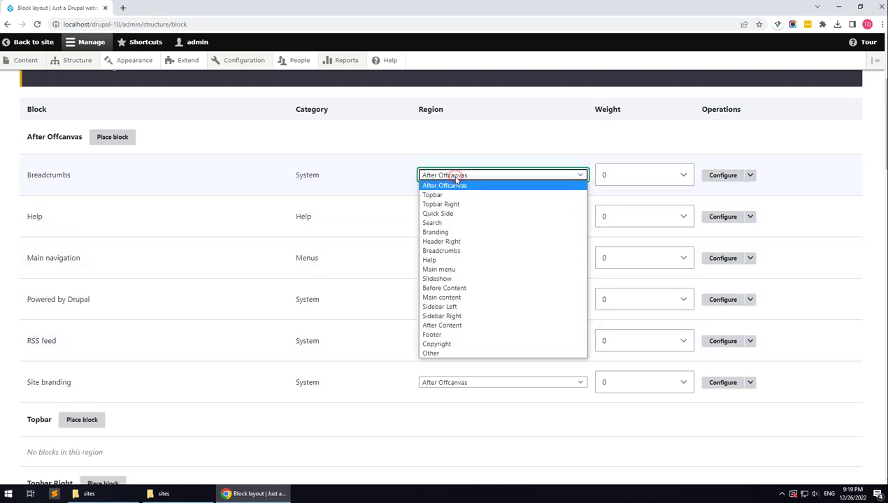
click(447, 250)
click(461, 175)
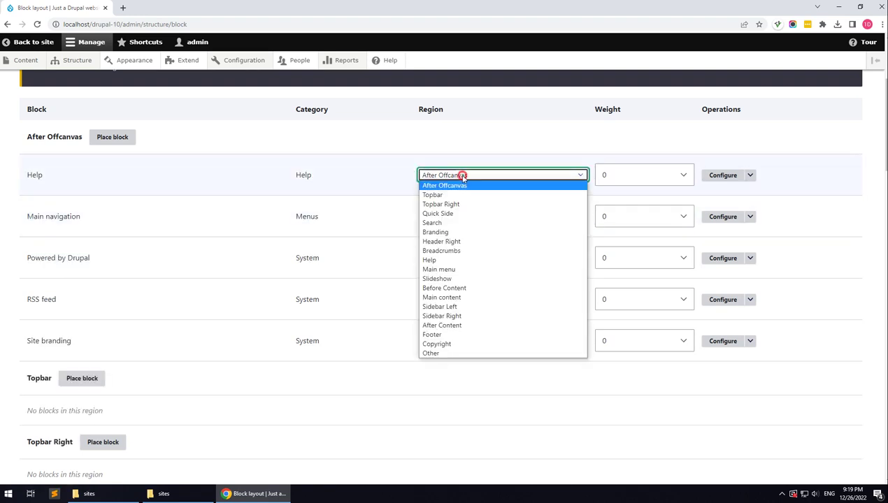
click(458, 353)
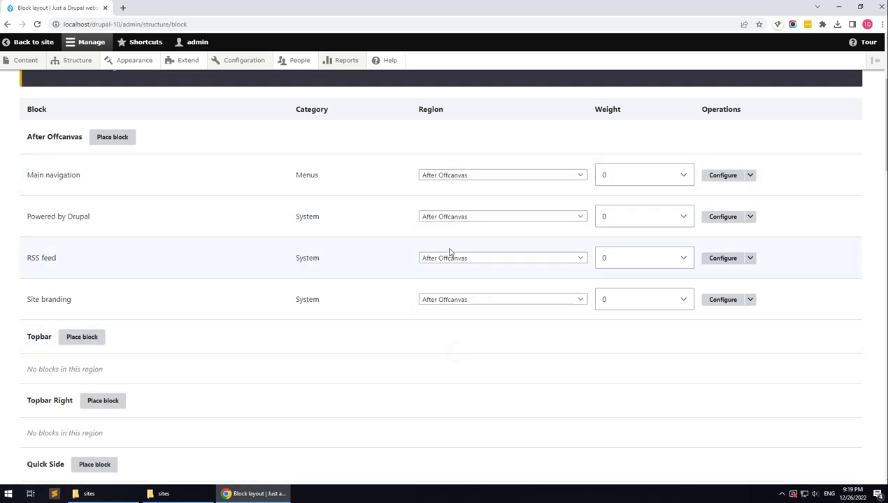
Step: Assign Main navigation to the Main menu region, and Powered by Drupal and RSS feed to the Other region
click(455, 176)
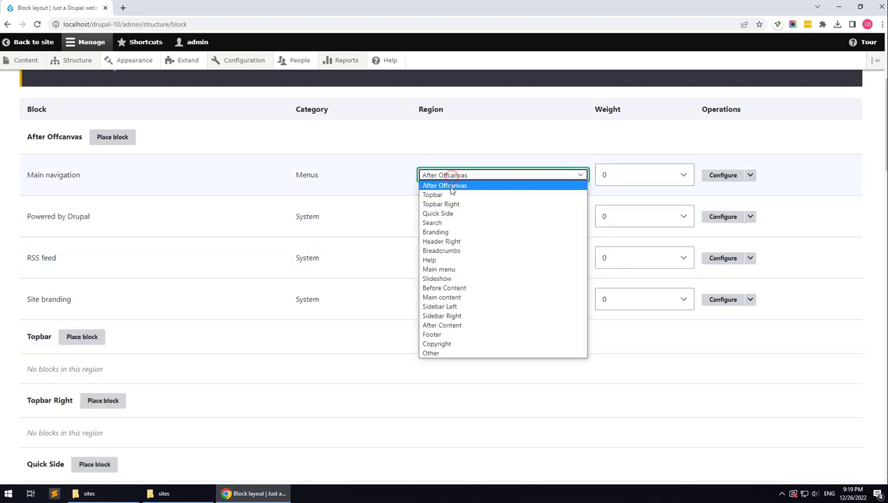
click(451, 270)
click(442, 176)
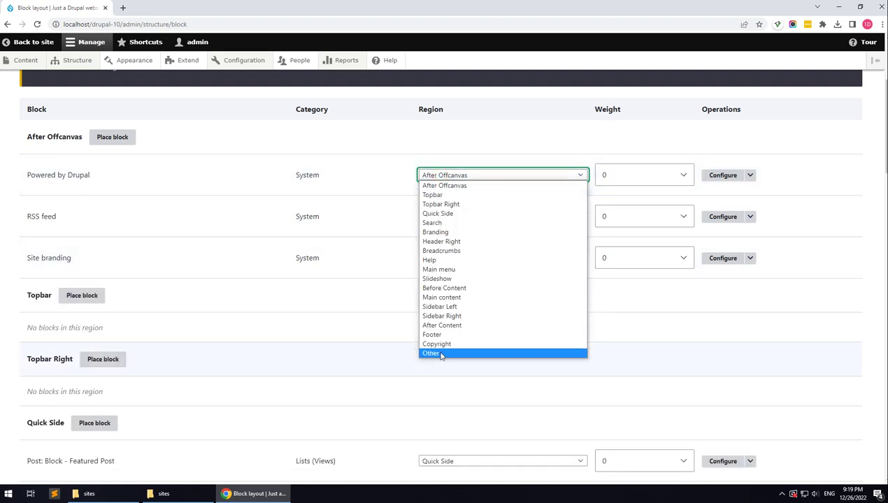
click(442, 355)
click(440, 176)
click(443, 353)
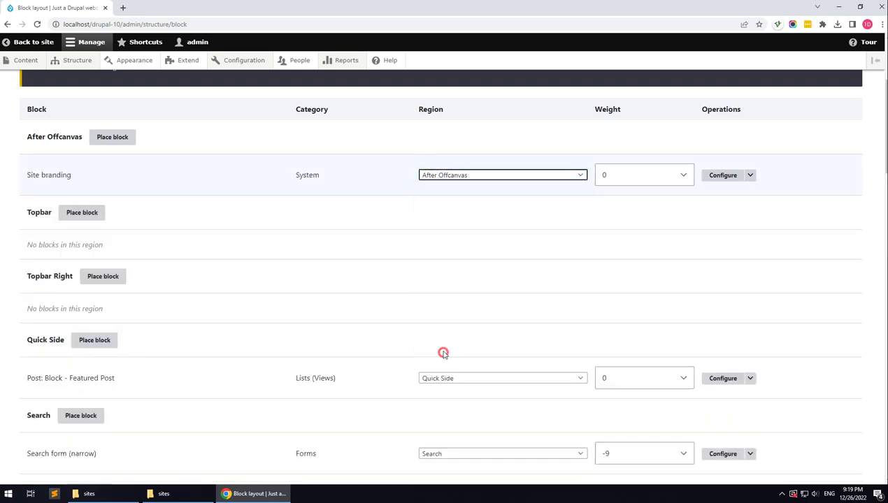
Step: Assign the Site branding block to the Branding region and save the block layout
click(451, 175)
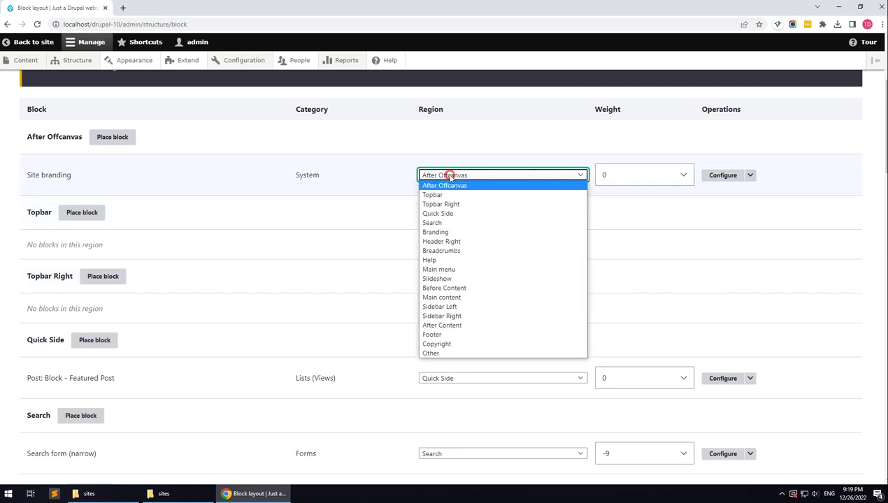
click(451, 233)
scroll(264, 235, down, 3)
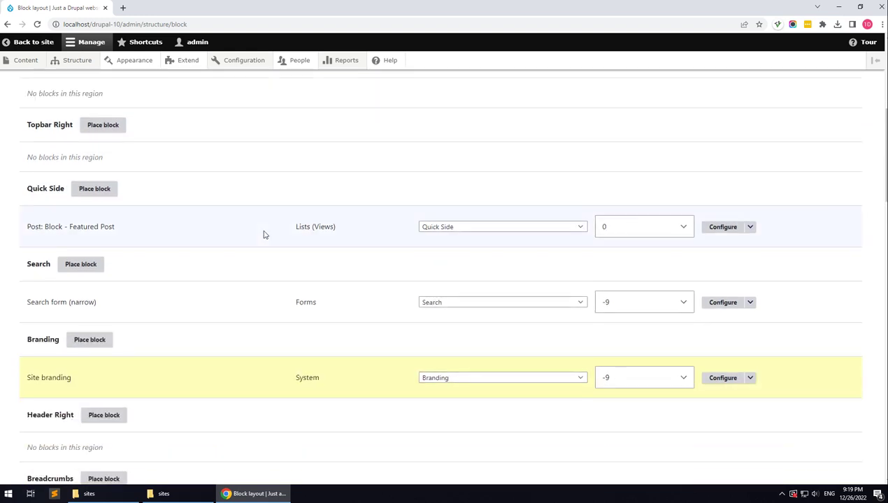
scroll(240, 279, down, 5)
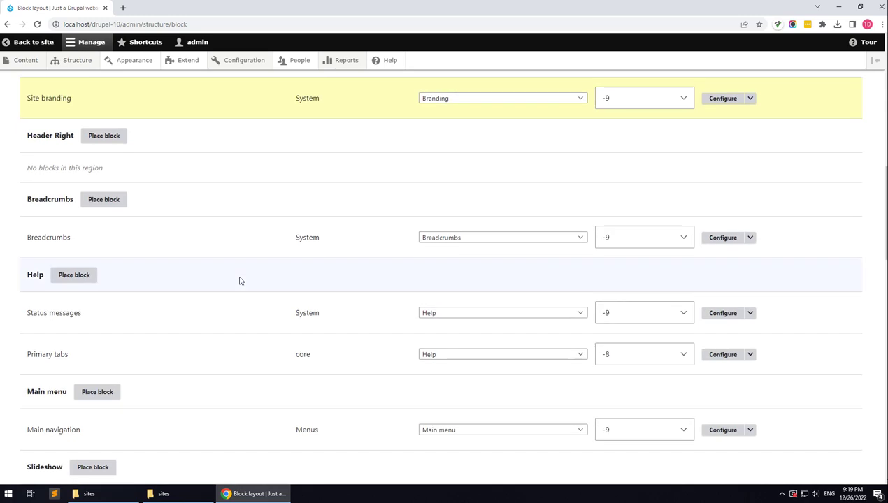
scroll(240, 280, down, 5)
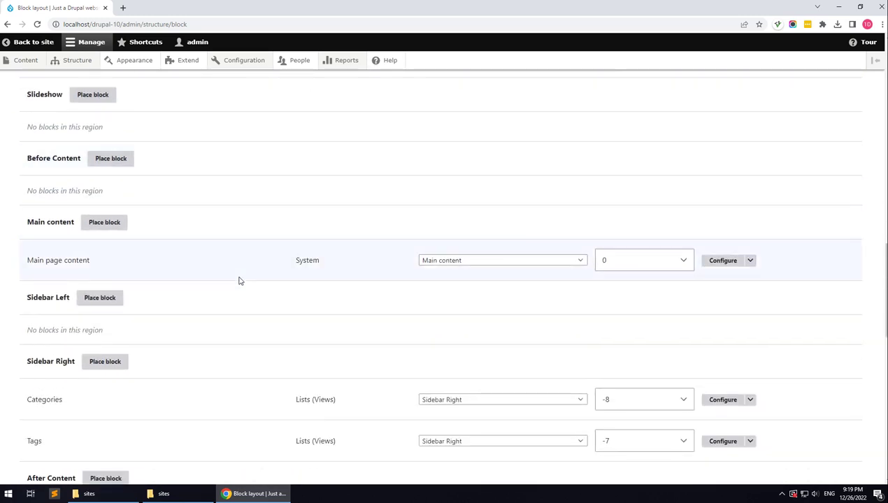
scroll(240, 280, down, 3)
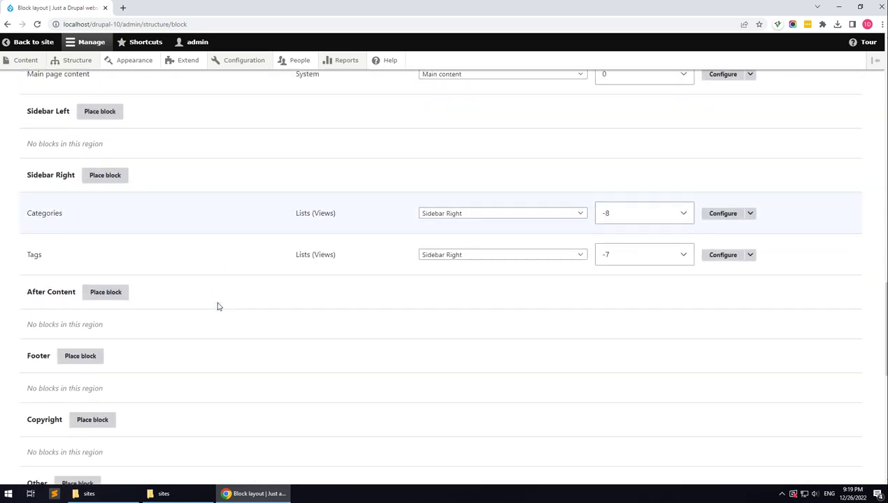
scroll(217, 306, down, 6)
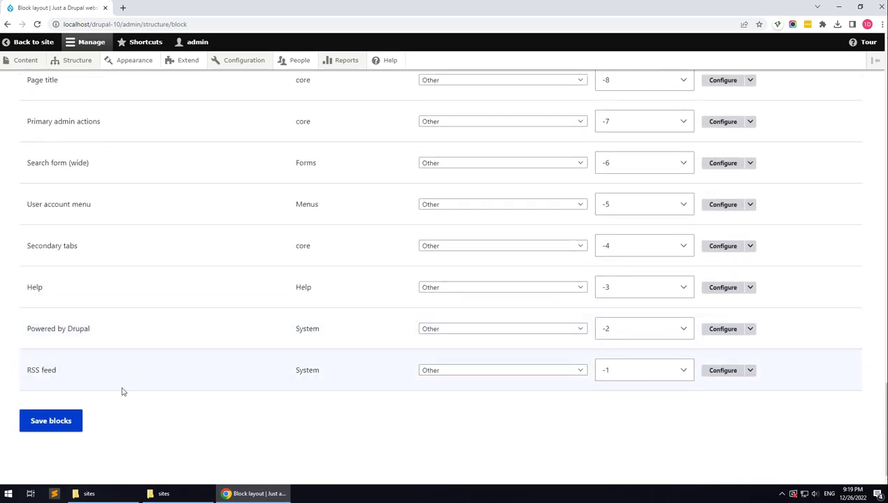
click(48, 423)
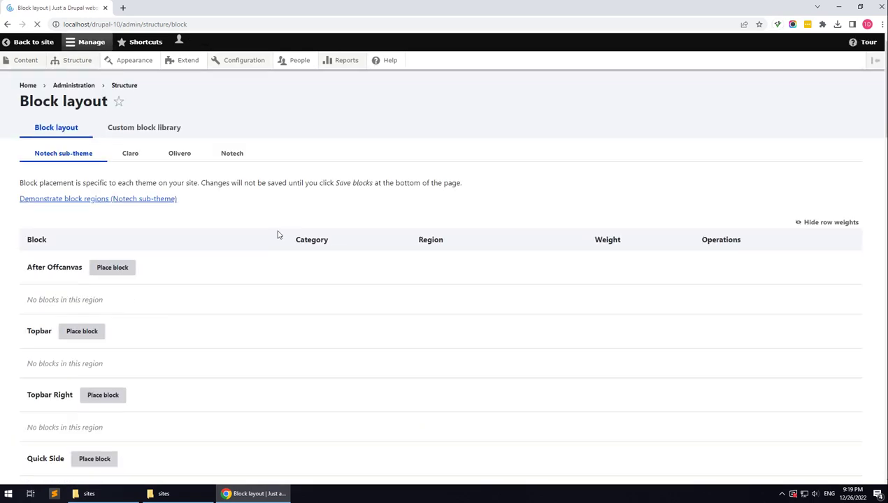
Step: Configure the Site branding block to hide the site name, and save the block
mouse_move(43, 68)
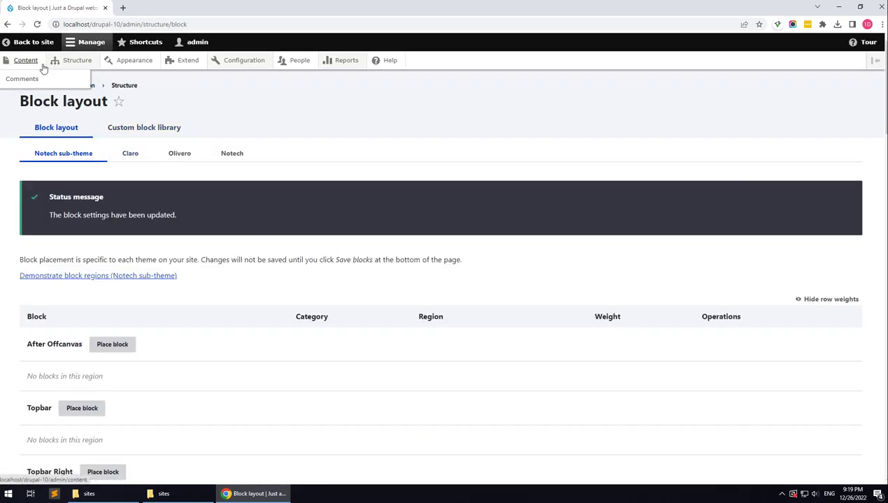
scroll(161, 249, down, 3)
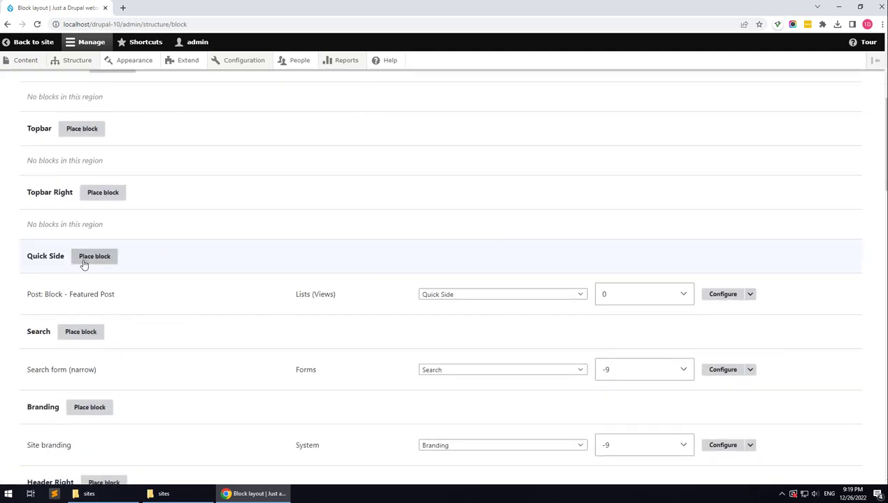
scroll(83, 257, down, 1)
scroll(87, 256, down, 1)
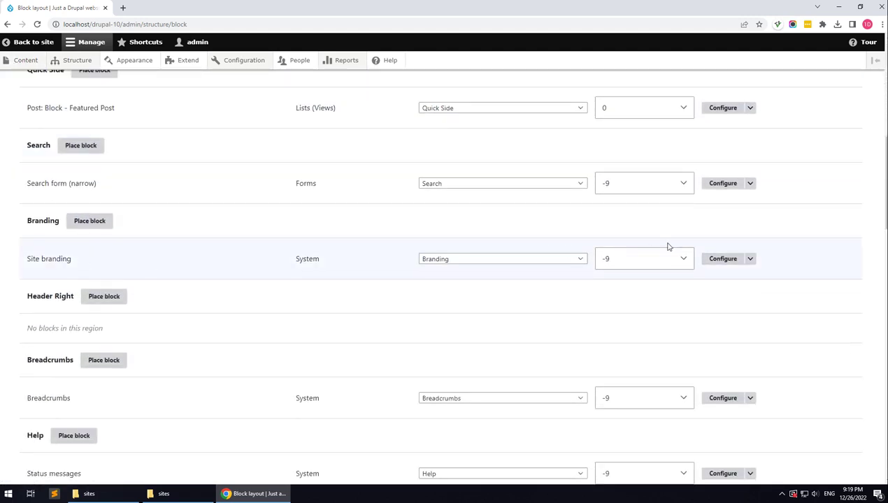
click(723, 260)
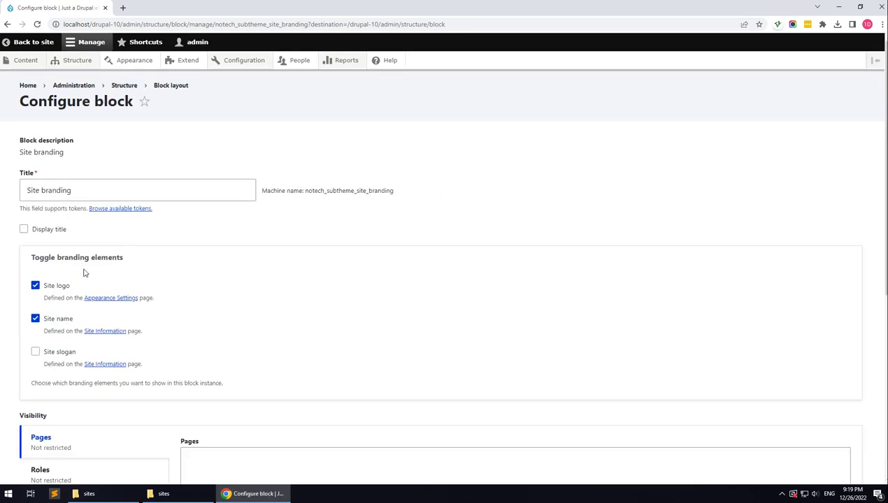
click(50, 321)
scroll(54, 321, down, 5)
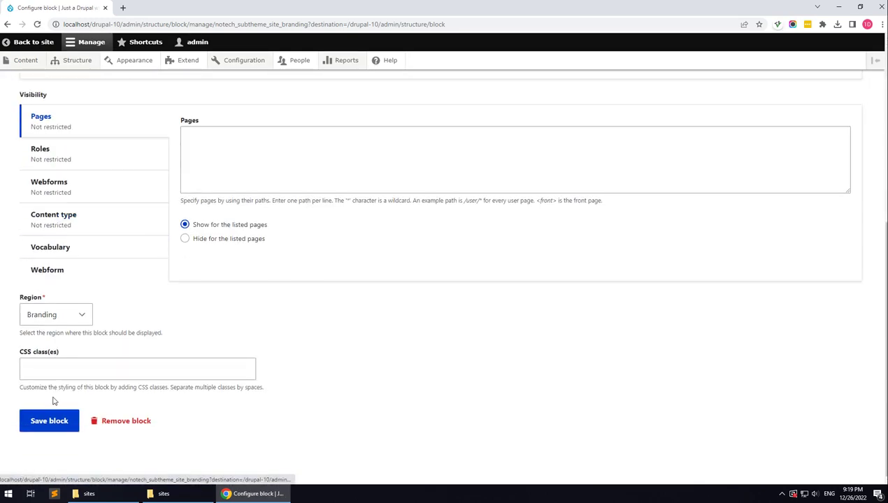
click(49, 421)
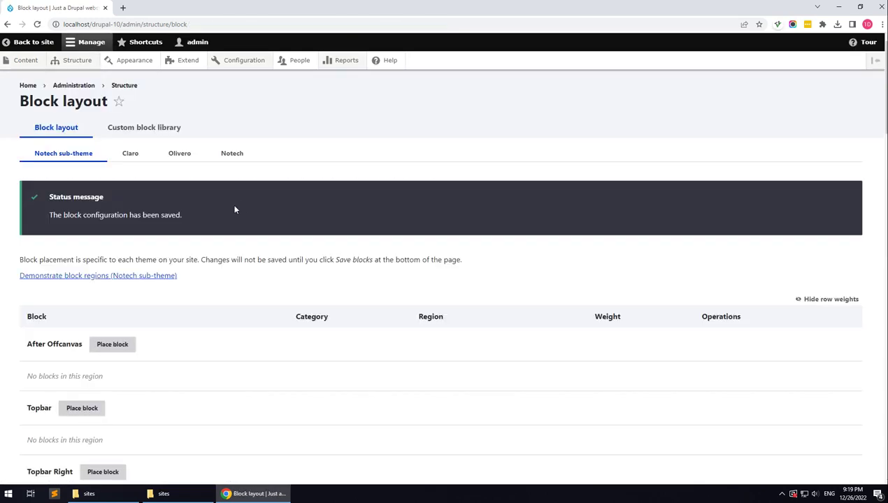
Step: Create and save a Basic page titled "Home Page"
mouse_move(30, 68)
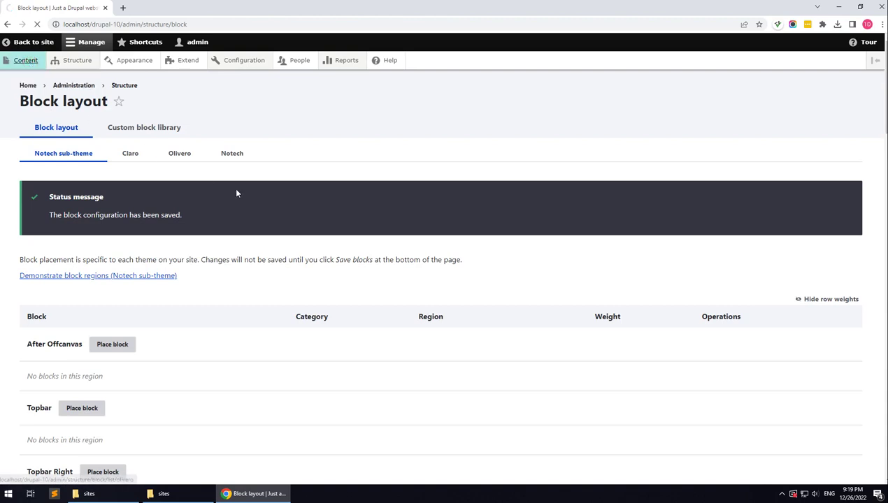
click(69, 166)
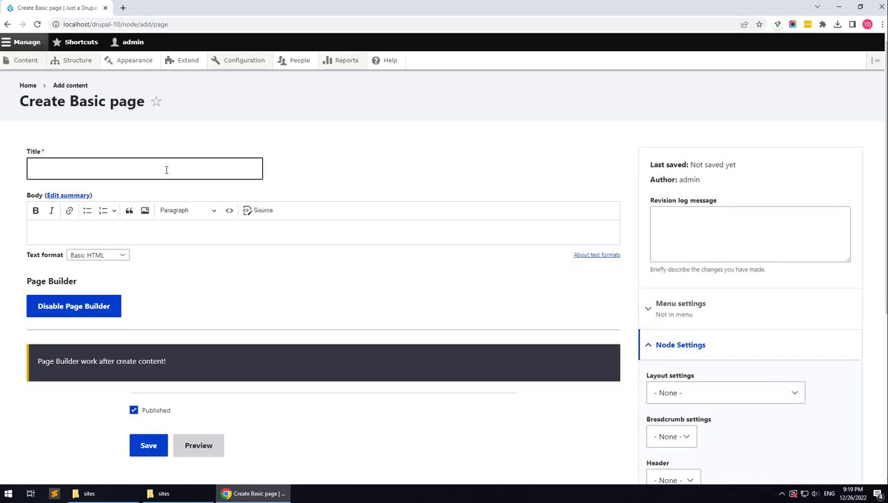
click(167, 170)
click(90, 196)
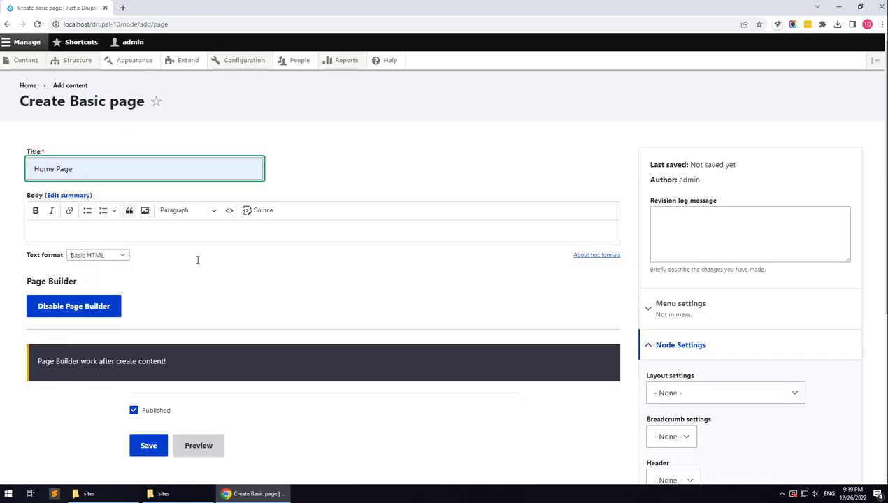
scroll(197, 260, down, 3)
scroll(513, 314, down, 1)
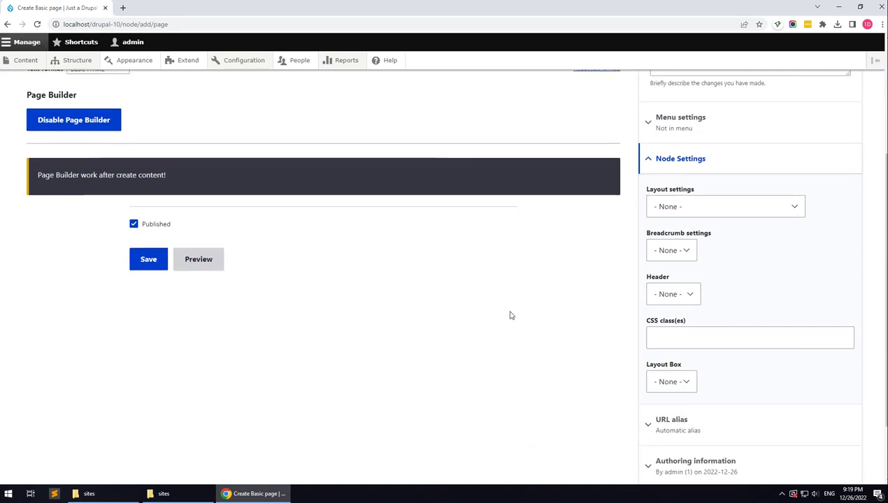
click(157, 265)
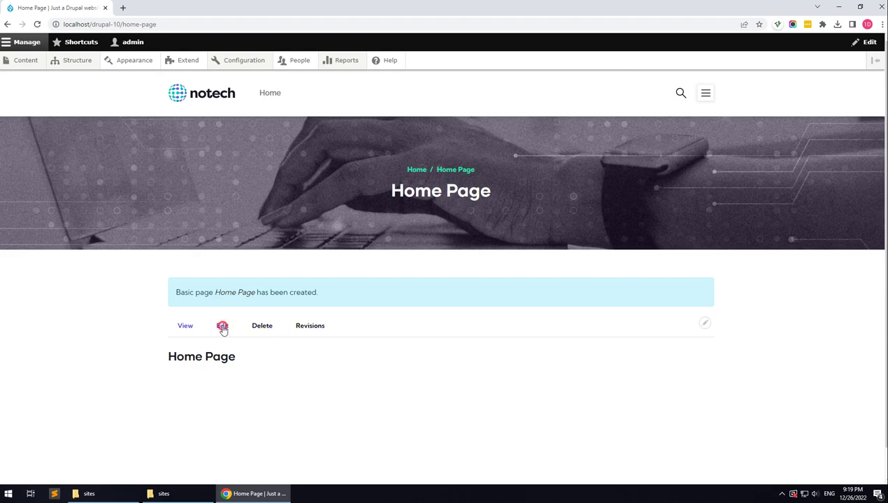
Step: Edit the new Home Page and open the Page Builder import dialog
click(222, 327)
scroll(262, 272, down, 2)
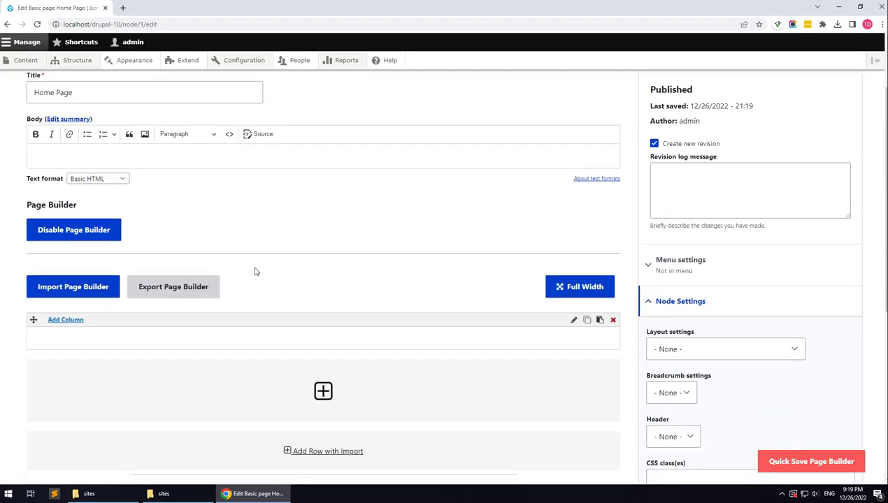
scroll(495, 250, down, 2)
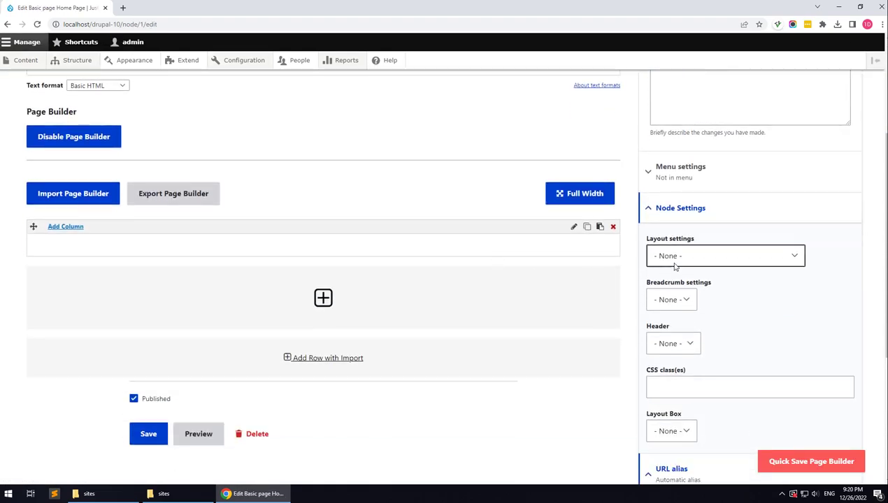
scroll(450, 297, down, 1)
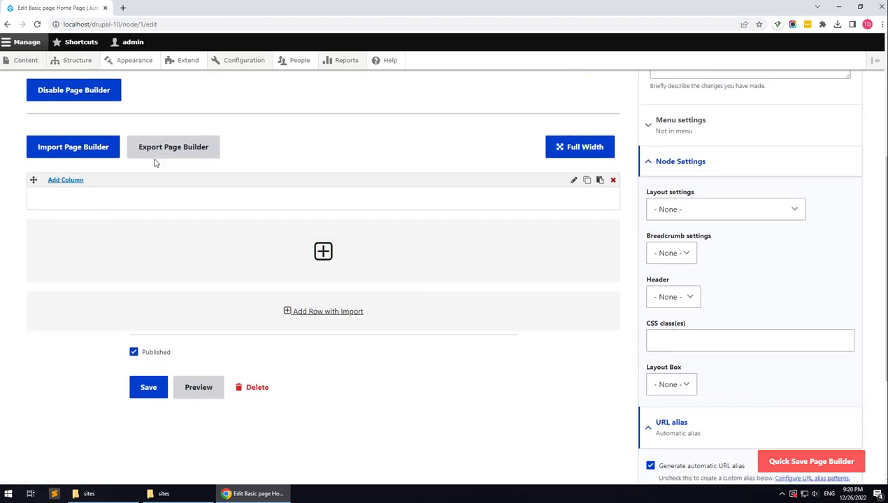
click(89, 150)
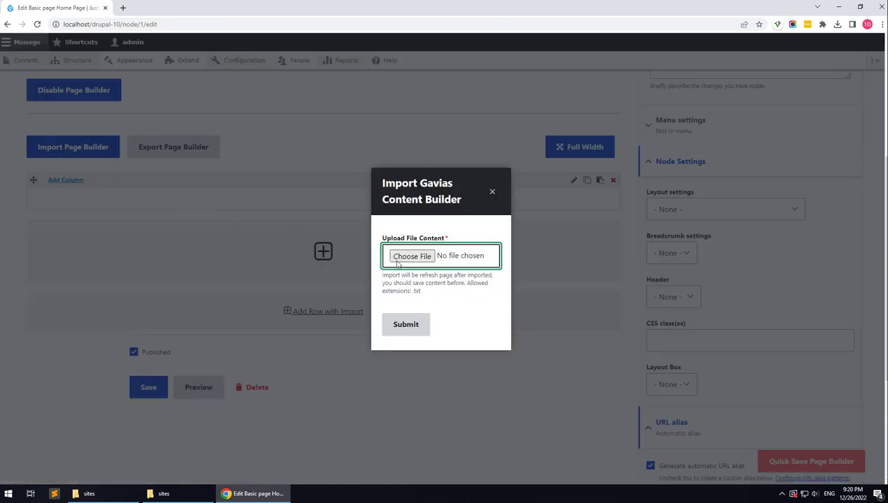
Step: Switch to File Explorer and extract export_pagebuilder_files.zip in the main Notech theme package folder
click(199, 494)
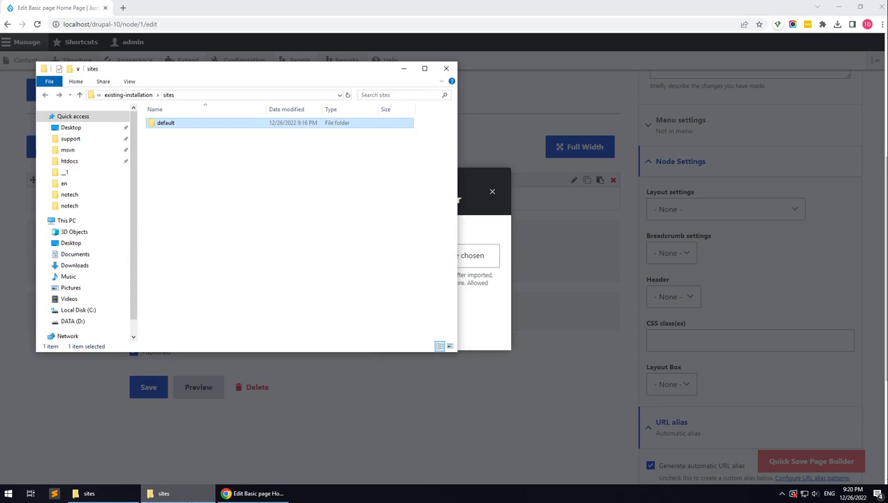
click(112, 96)
click(174, 95)
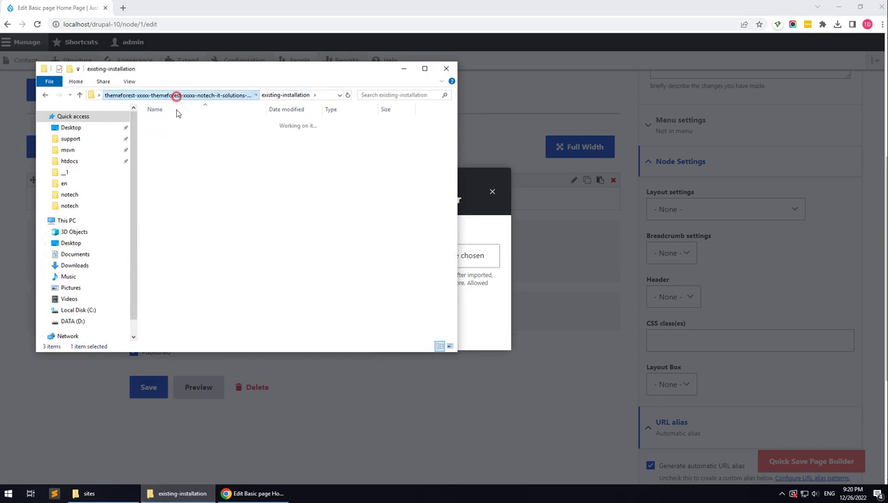
right_click(191, 164)
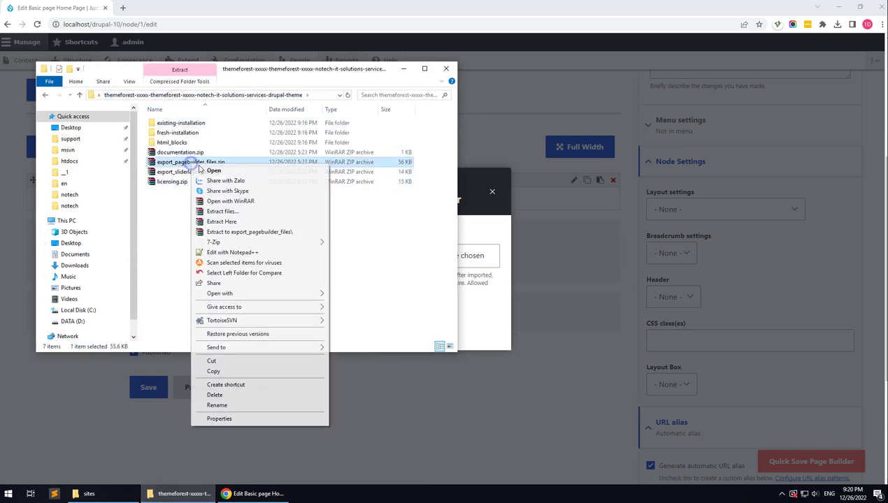
click(225, 222)
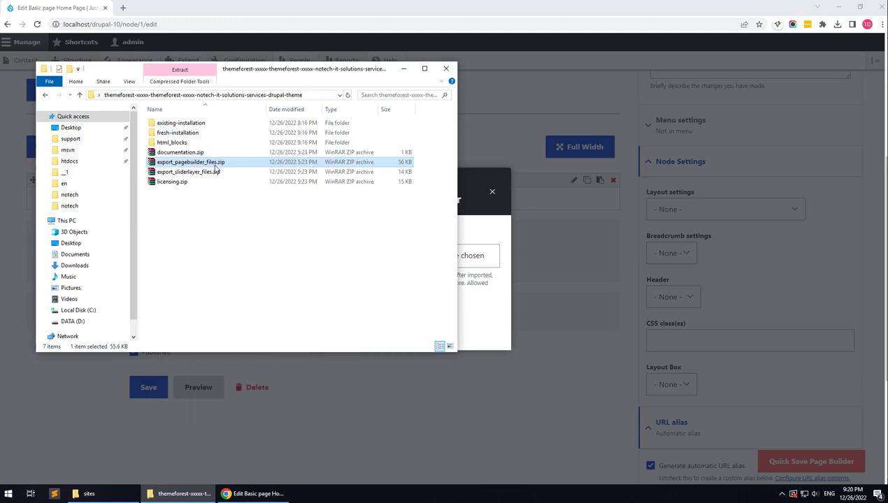
Step: Import home-1.txt from the export_pagebuilder_files folder into the Home Page's Page Builder
drag(255, 72, 689, 87)
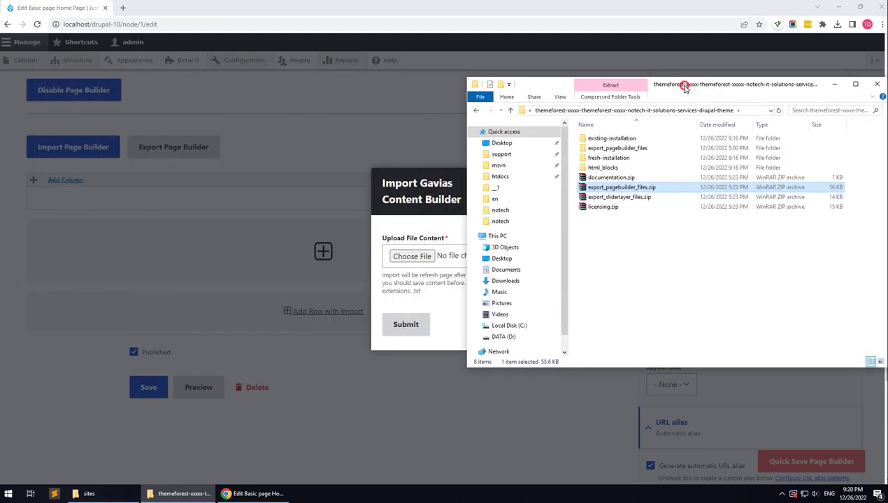
double_click(618, 148)
click(608, 228)
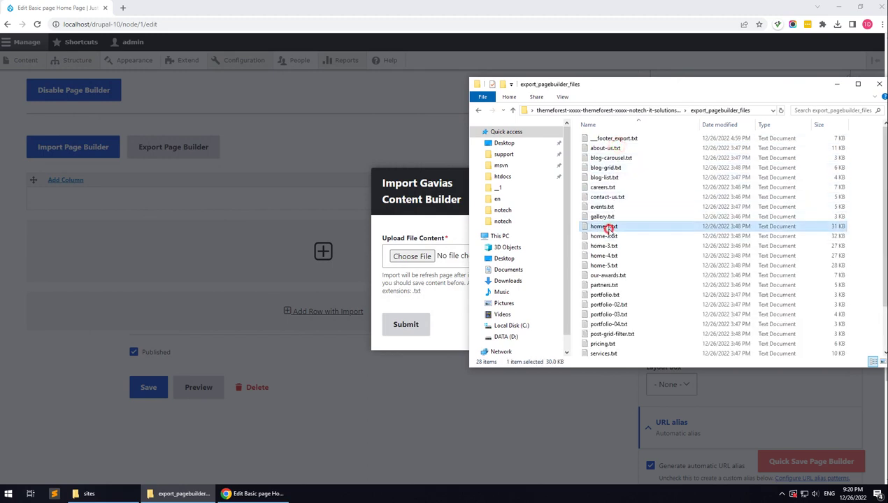
drag(597, 231, 417, 256)
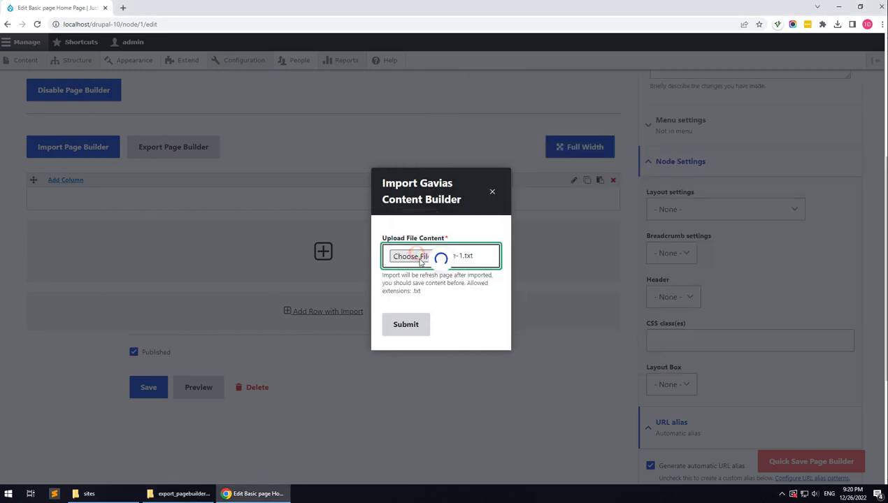
click(398, 320)
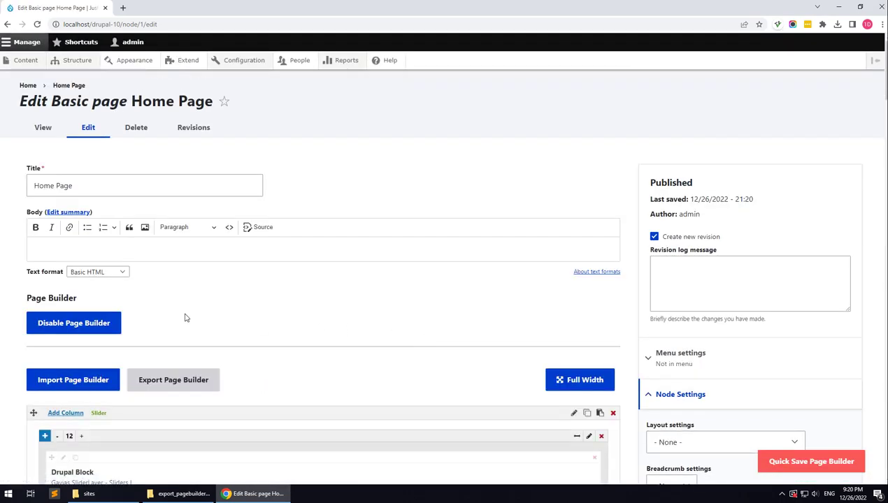
Step: Set the Home Page's layout to "Fullwith no sidebar (use for block builder)" and its CSS class to hidden-title, and save it
scroll(180, 282, down, 13)
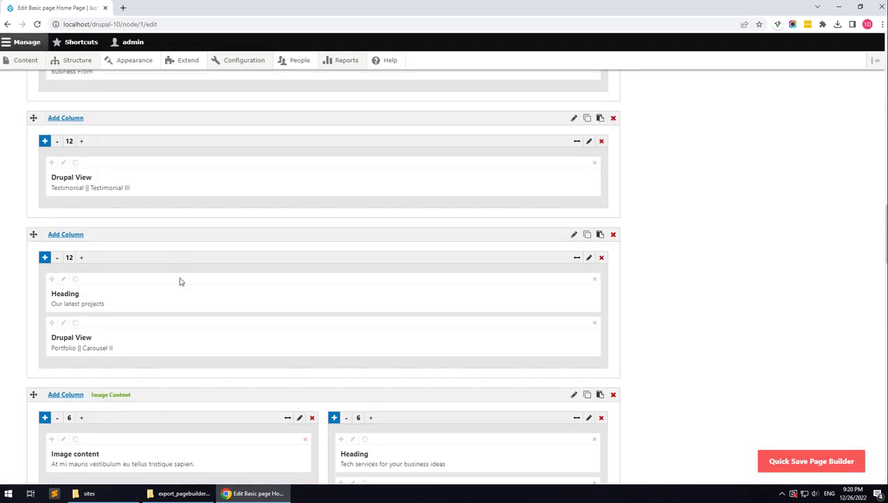
scroll(180, 282, down, 15)
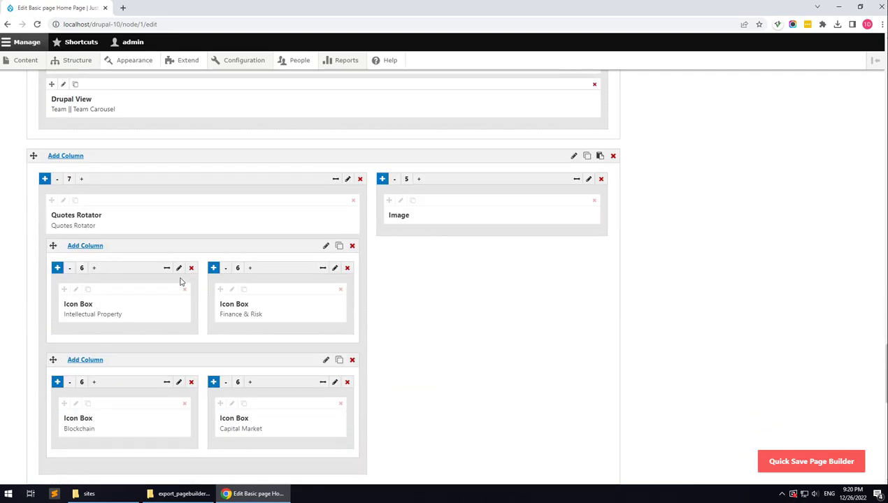
scroll(180, 282, down, 15)
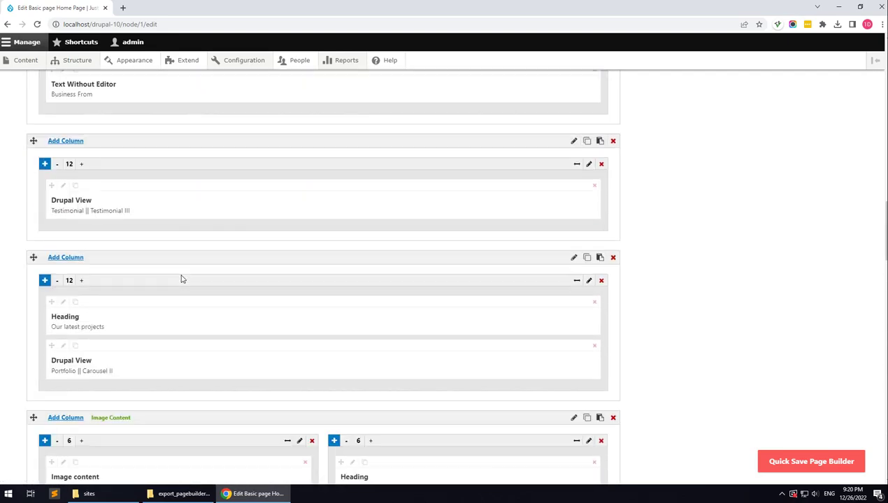
scroll(180, 279, up, 20)
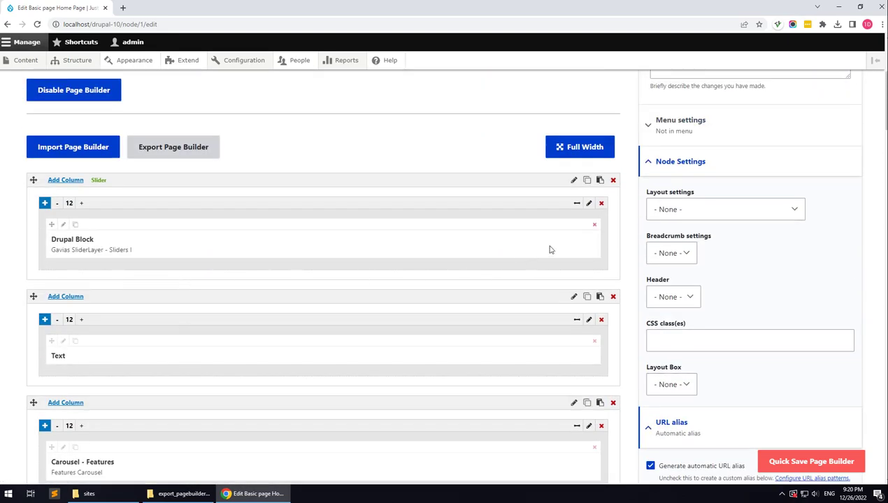
click(664, 209)
click(665, 233)
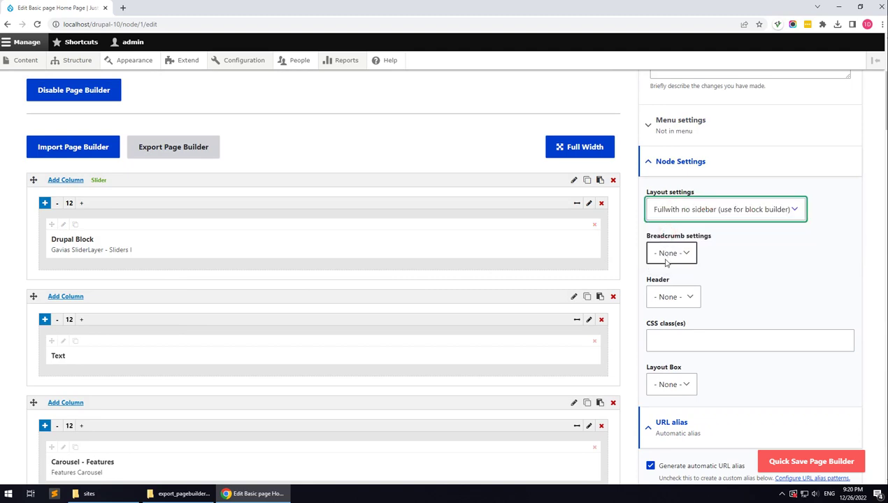
click(670, 338)
click(709, 366)
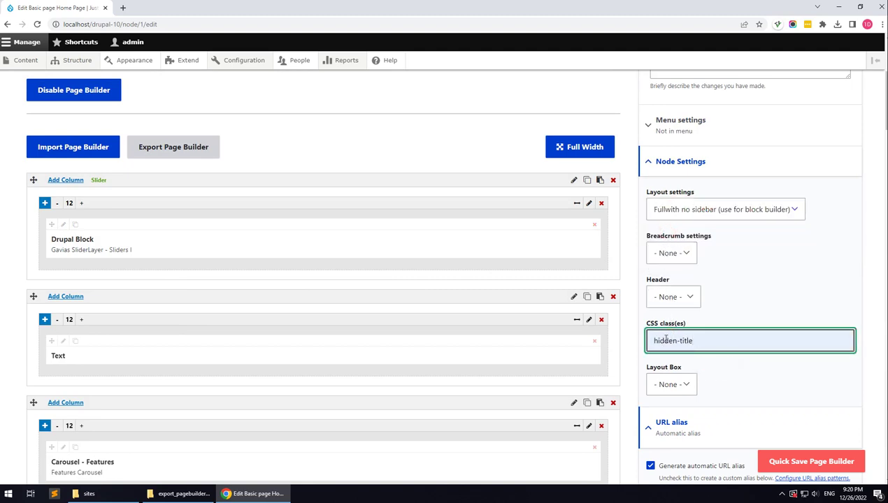
scroll(203, 290, down, 20)
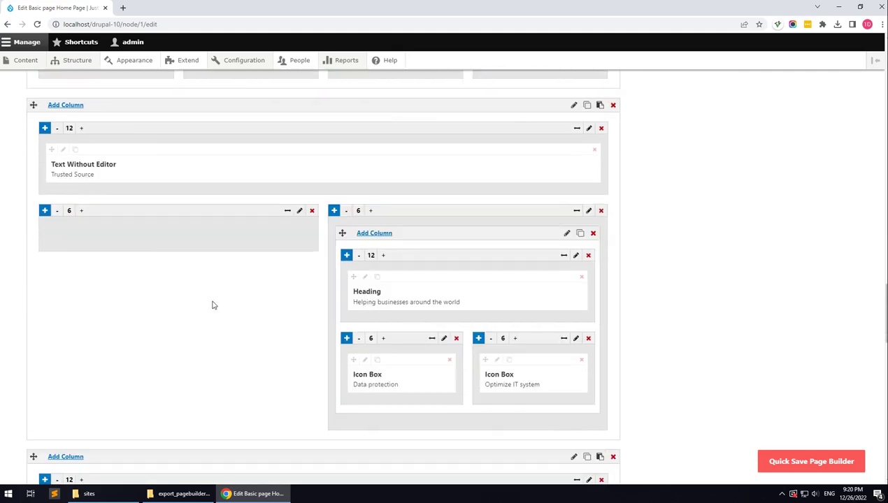
scroll(214, 305, down, 15)
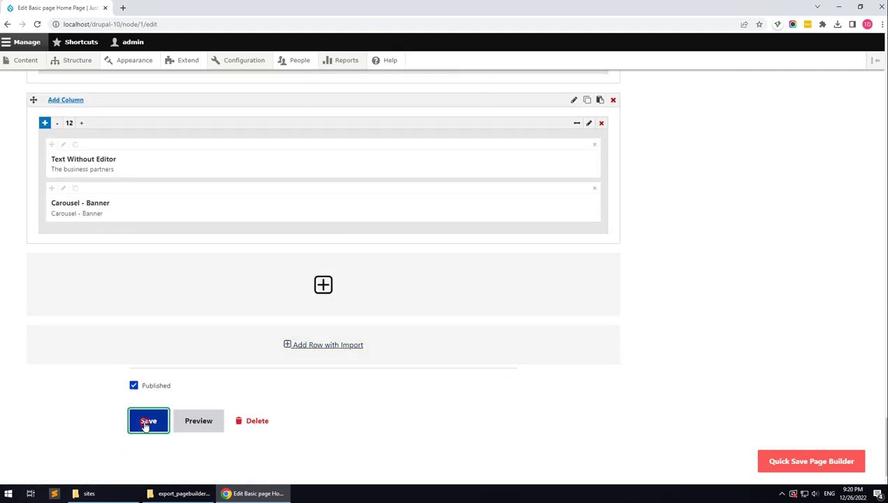
click(145, 424)
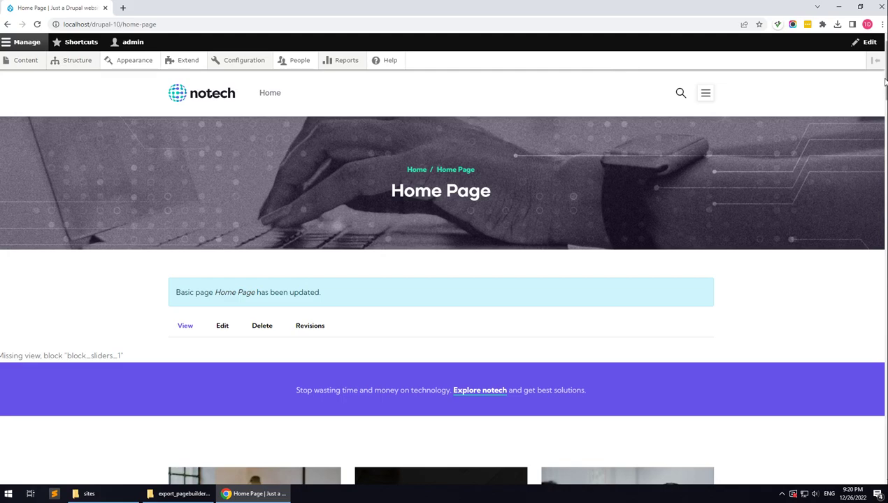
Step: Reopen the Home Page for editing and set its breadcrumb settings to Disable
drag(886, 82, 803, 79)
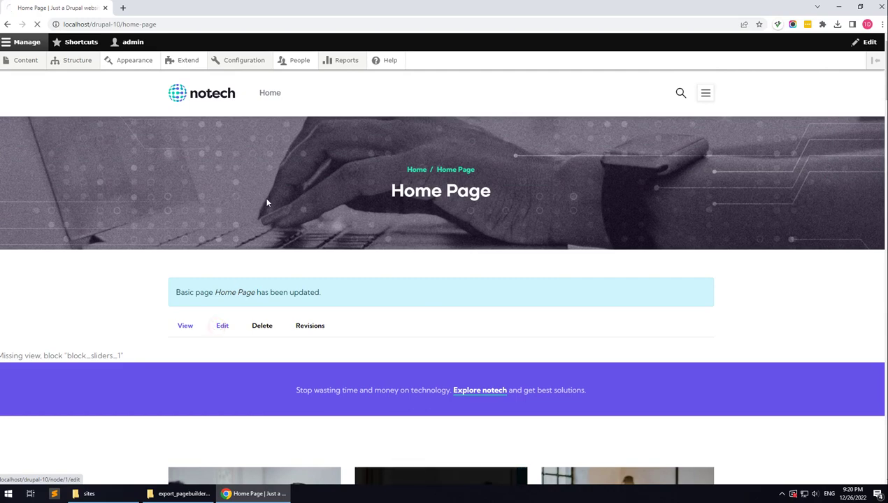
scroll(612, 275, down, 4)
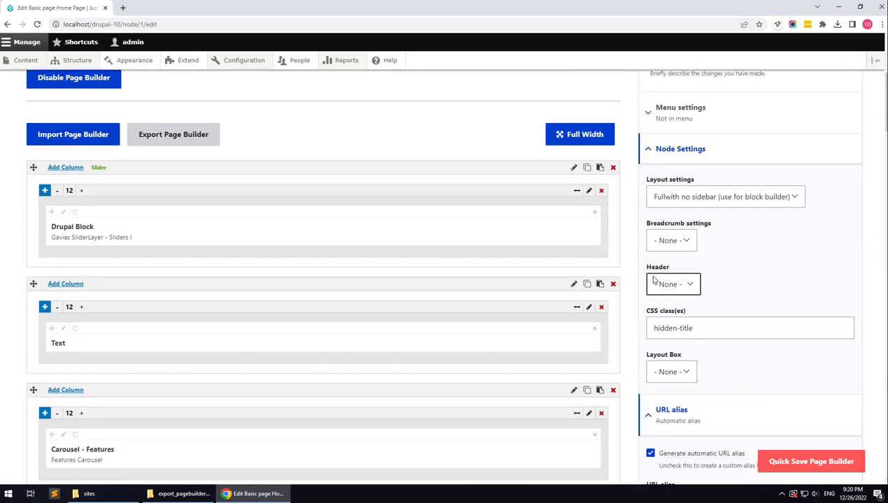
click(666, 208)
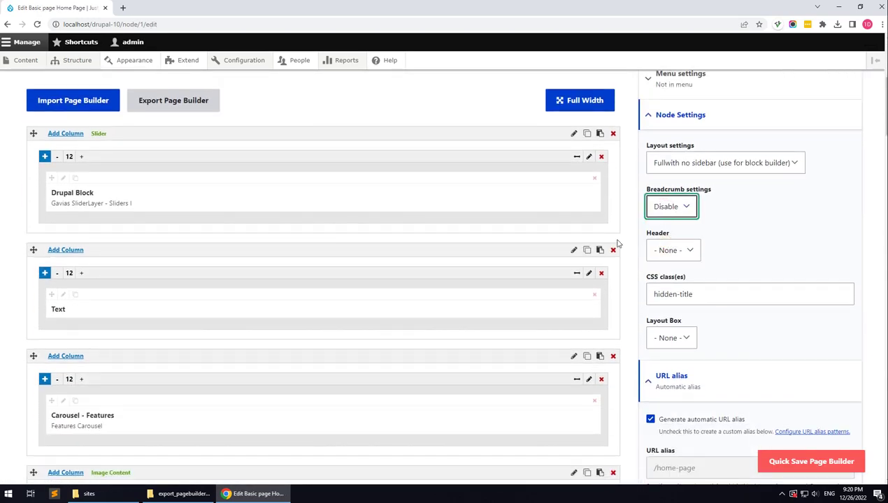
Step: Save the Home Page with its updated node settings
scroll(155, 391, down, 15)
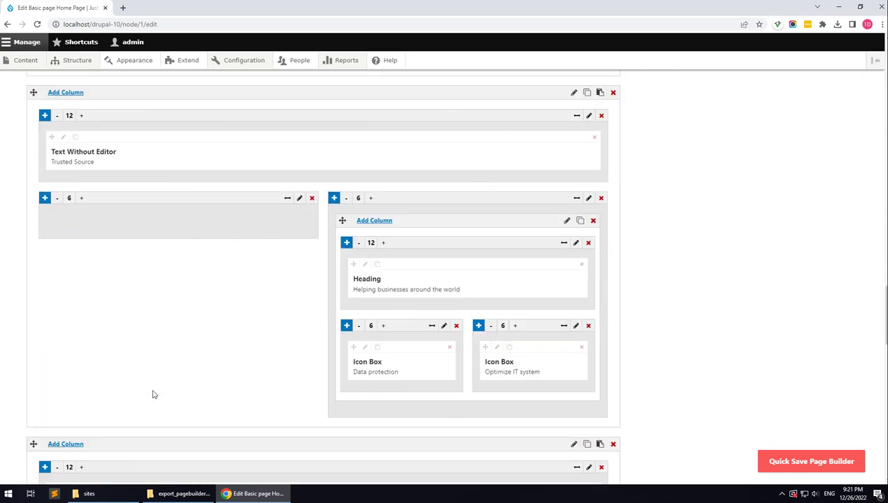
scroll(154, 395, down, 15)
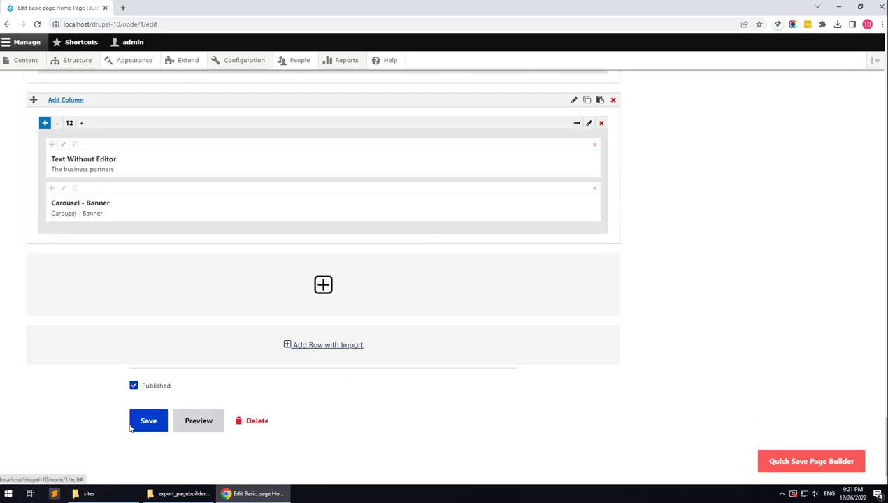
click(131, 426)
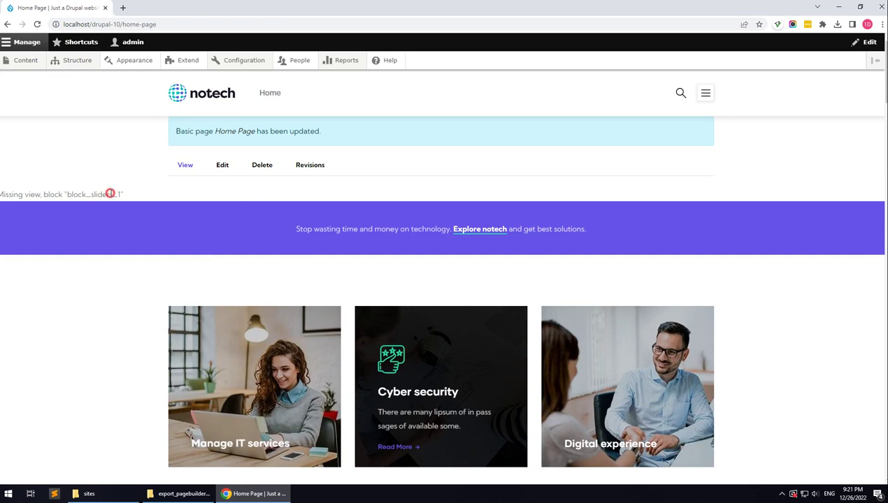
Step: Add a Gavias Slider Layer group titled "Slider 1" and save it
mouse_move(82, 70)
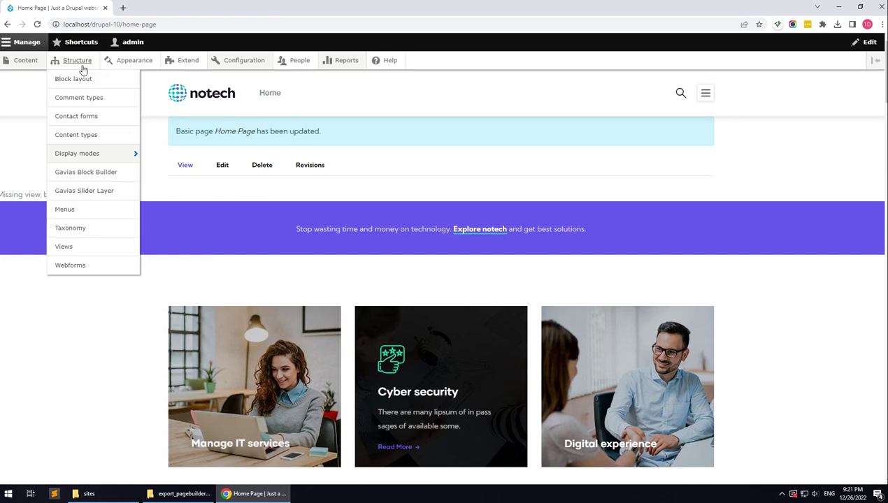
click(84, 192)
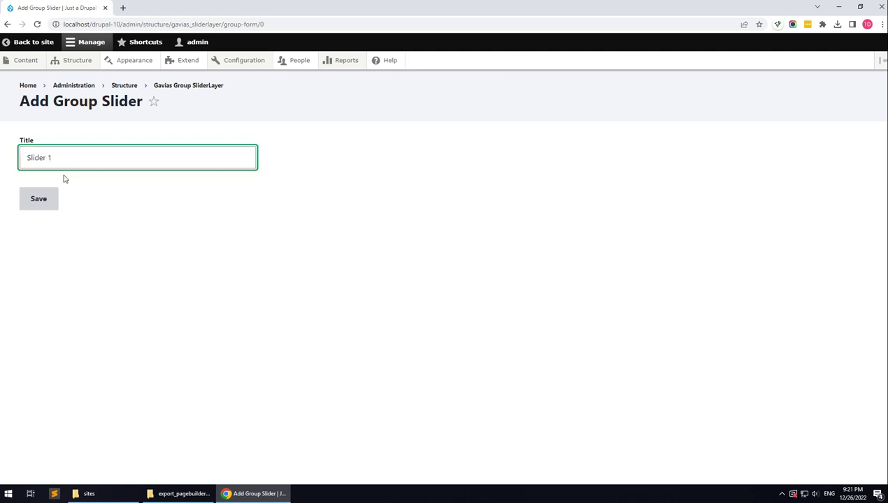
click(36, 200)
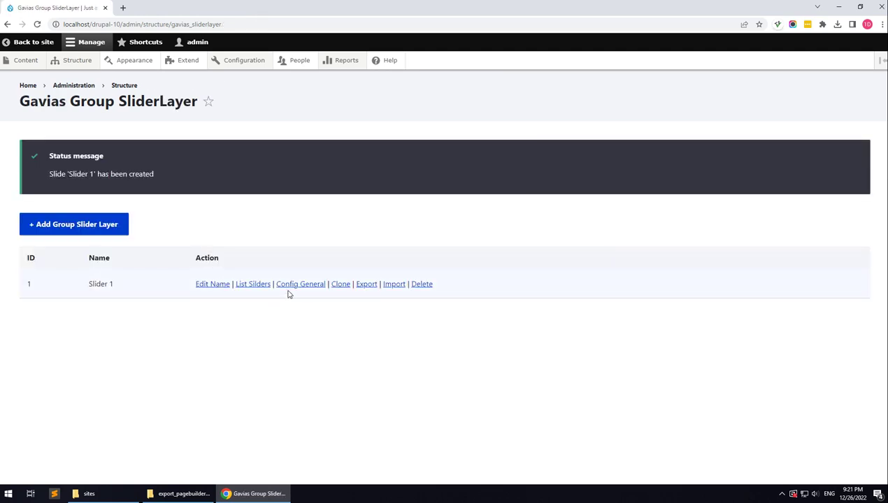
Step: Open the import form for Slider 1 and extract export_sliderlayer_files.zip in the main Notech theme package folder in File Explorer
click(394, 285)
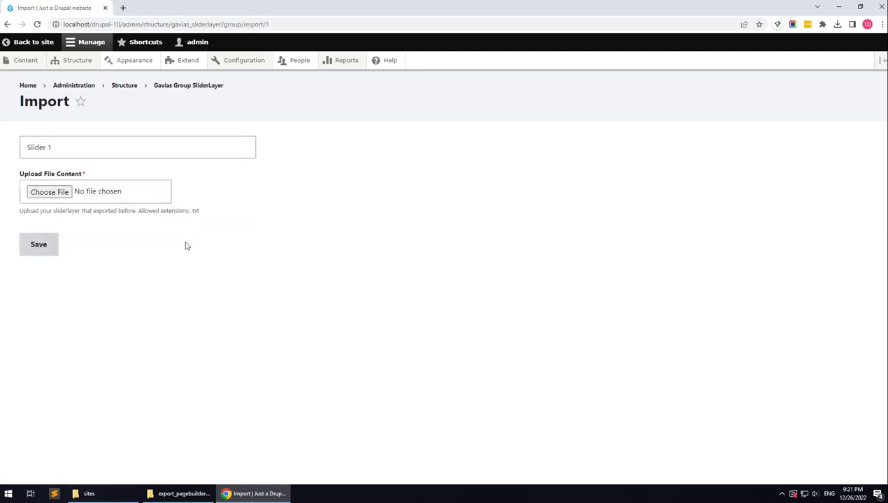
click(176, 494)
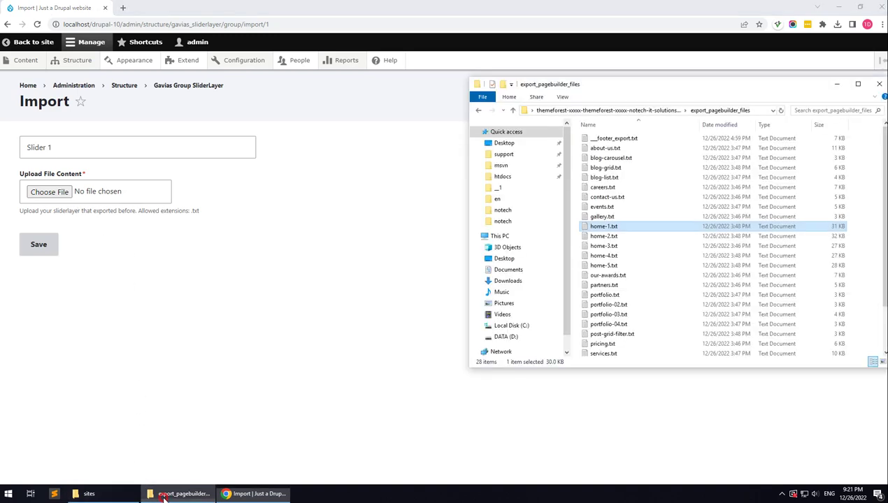
click(645, 112)
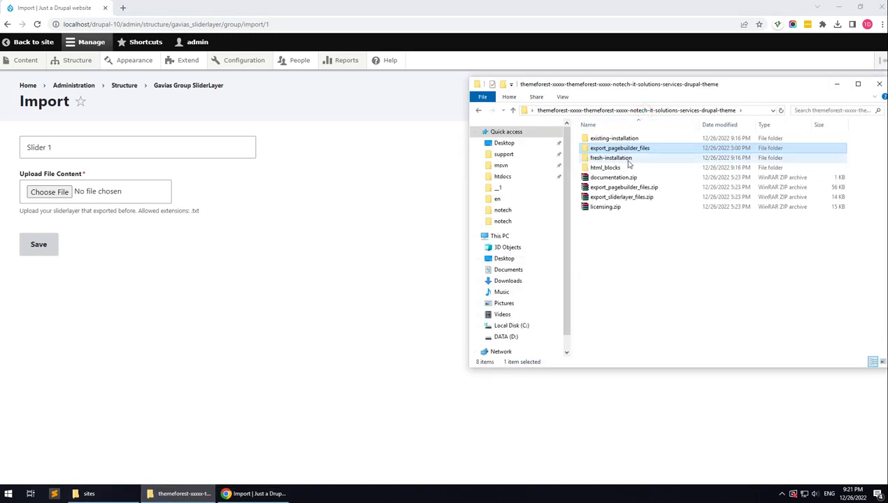
right_click(608, 198)
click(639, 255)
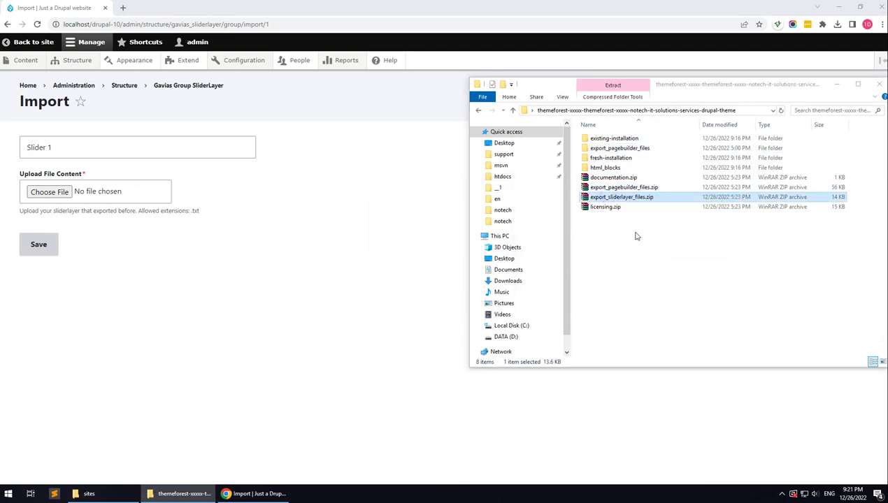
Step: Import slider-01.txt from the export_sliderlayer_files folder into Slider 1 and open its list of sliders
double_click(630, 159)
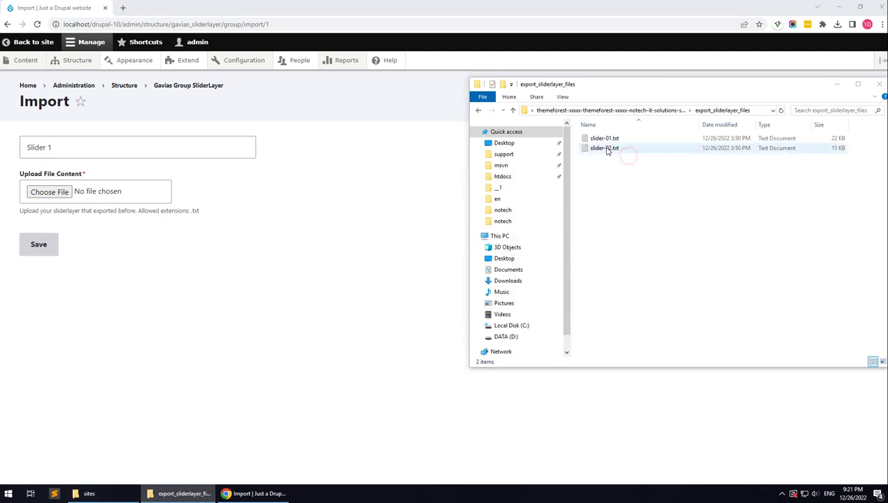
drag(603, 139, 76, 197)
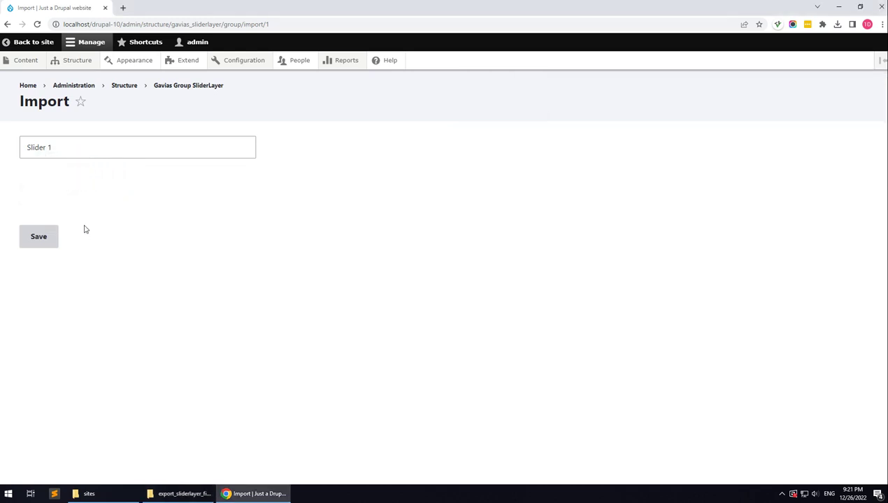
click(42, 240)
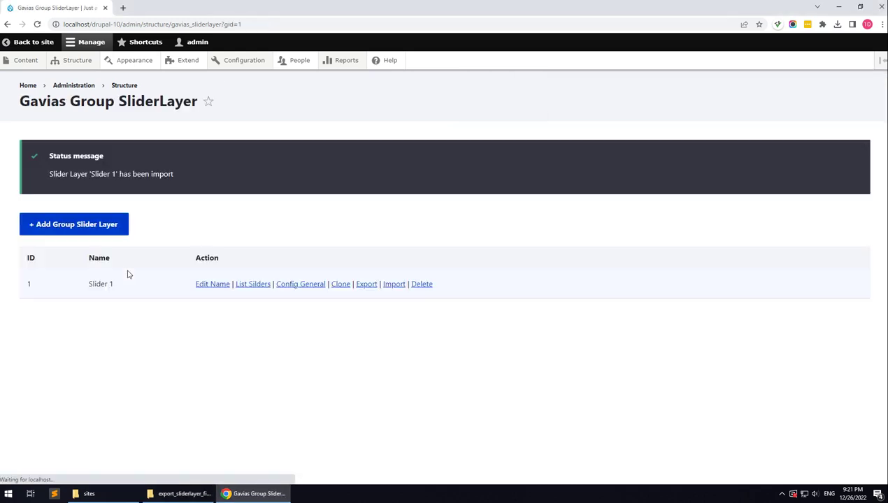
click(253, 285)
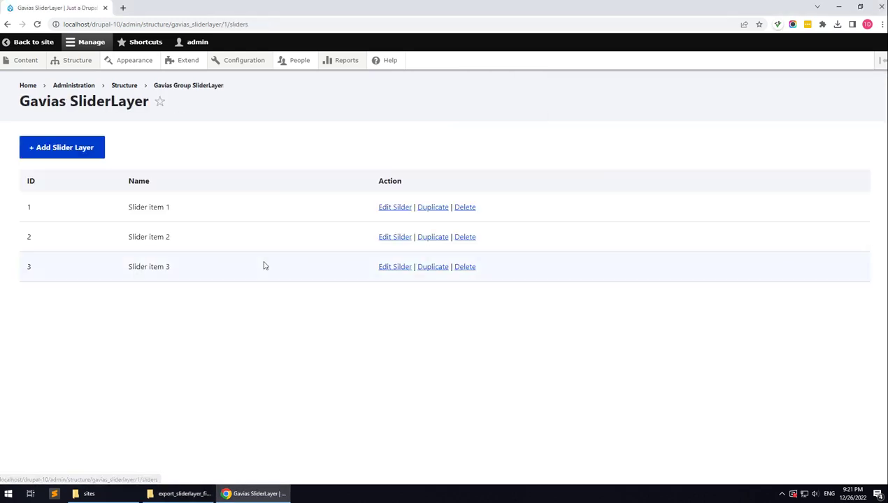
Step: Place the "Gavias SliderLayer - Slider 1" block in the Other region of the Notech sub-theme with its title hidden
mouse_move(77, 62)
click(79, 78)
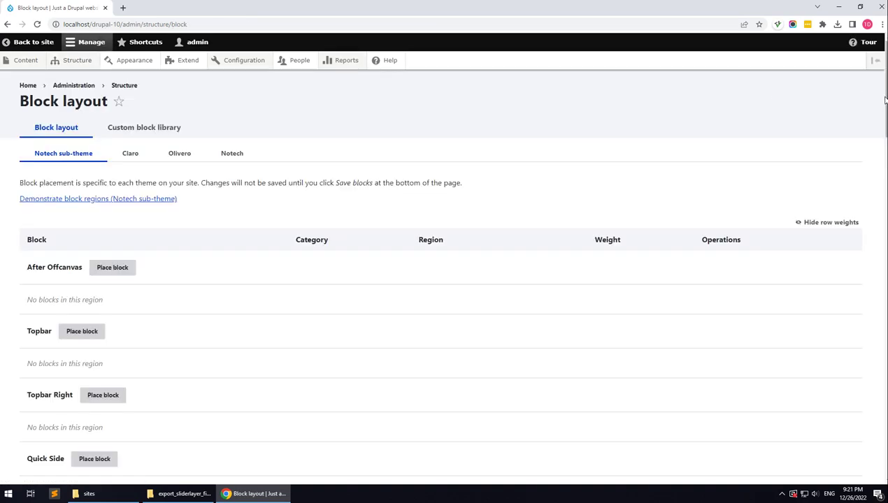
drag(884, 100, 869, 448)
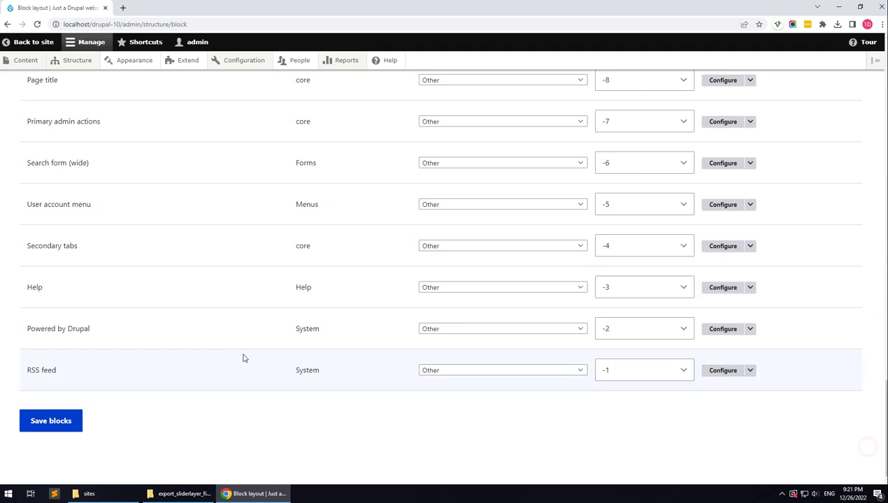
scroll(244, 358, up, 3)
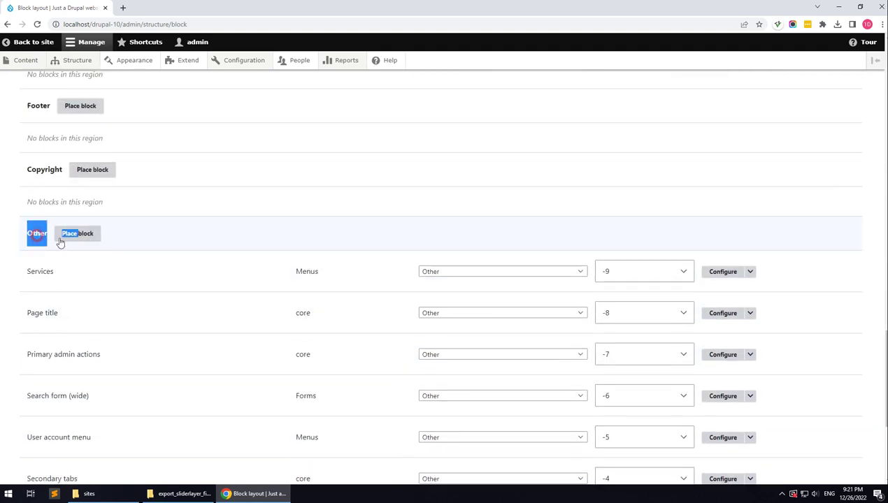
click(75, 236)
click(339, 155)
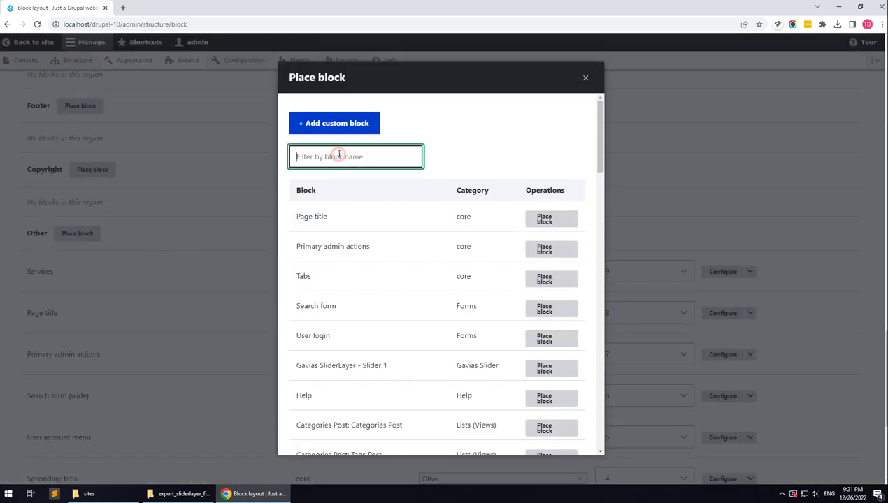
text(slider)
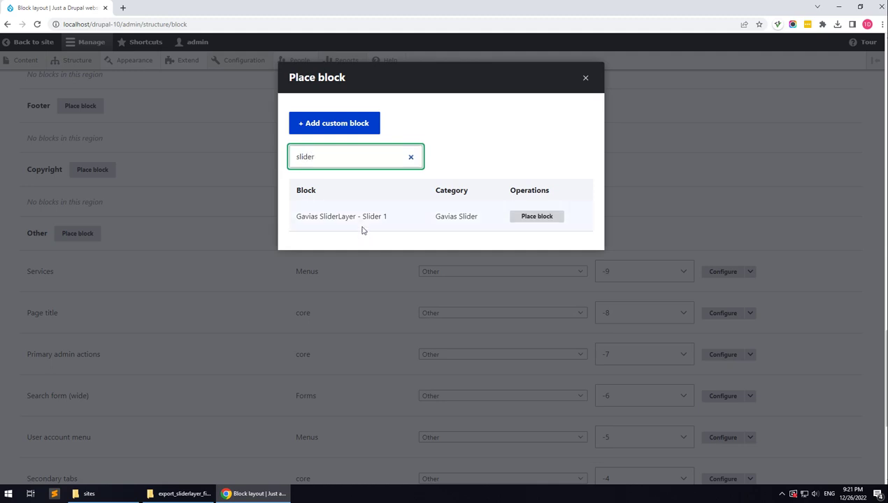
click(533, 218)
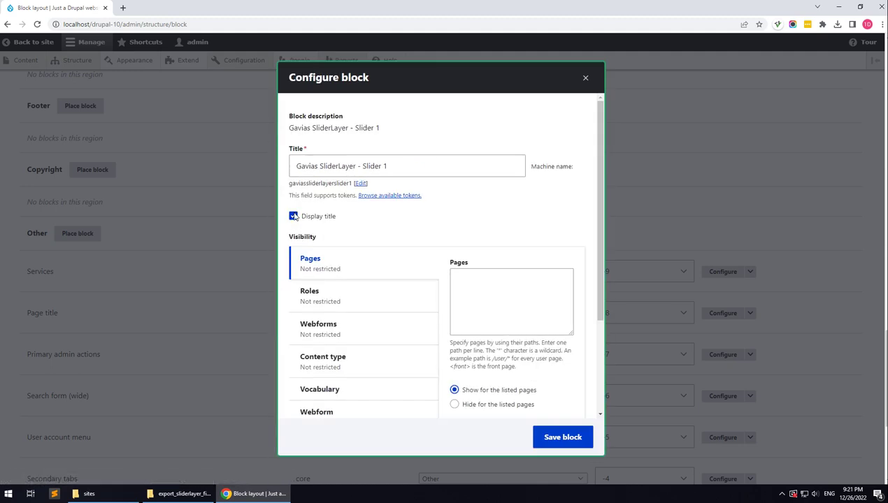
click(293, 216)
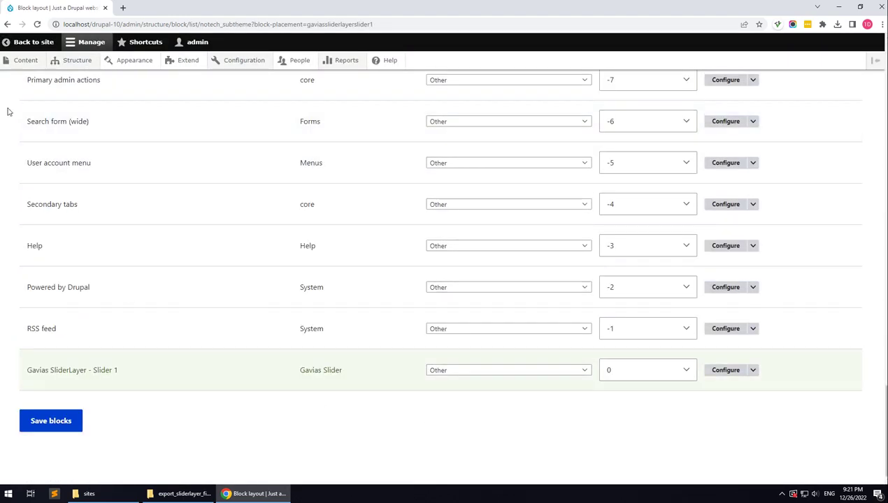
Step: In the Home Page's Page Builder, set the slider row's Drupal Block to "Gavias SliderLayer - Slider 1" and quick save it
click(22, 62)
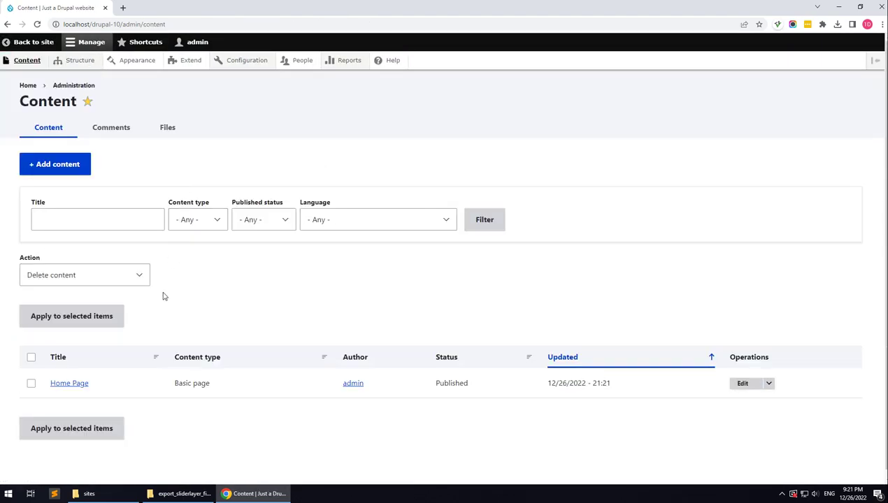
scroll(420, 343, down, 1)
click(738, 383)
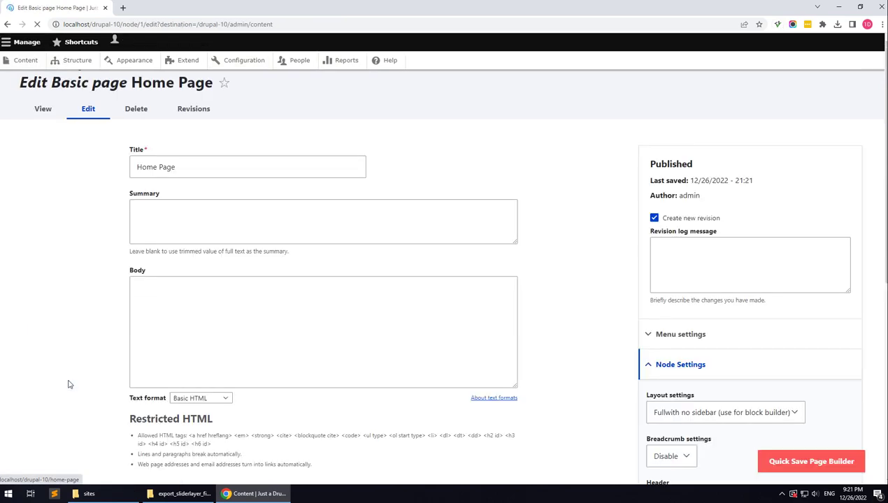
scroll(78, 295, down, 3)
click(63, 272)
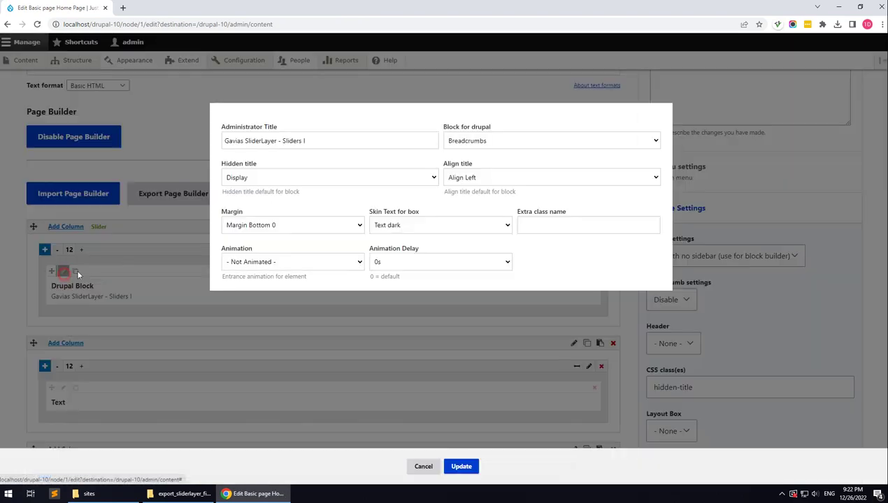
click(451, 144)
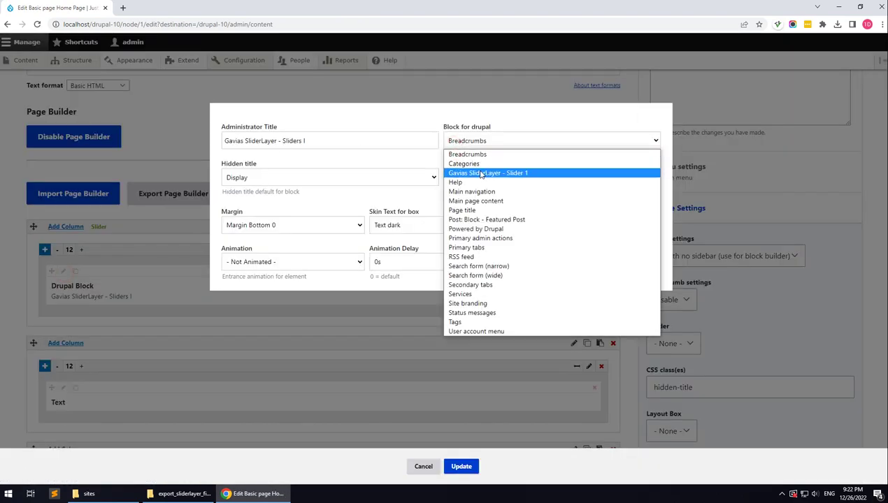
click(480, 171)
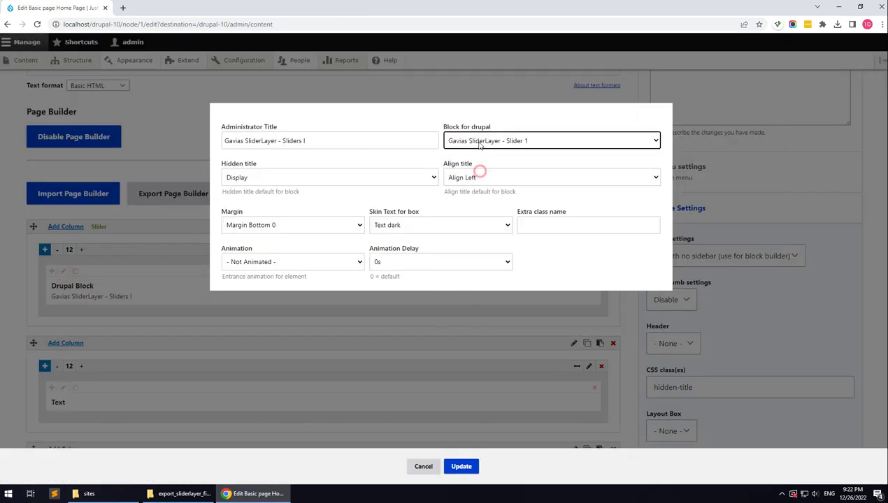
click(461, 467)
click(770, 462)
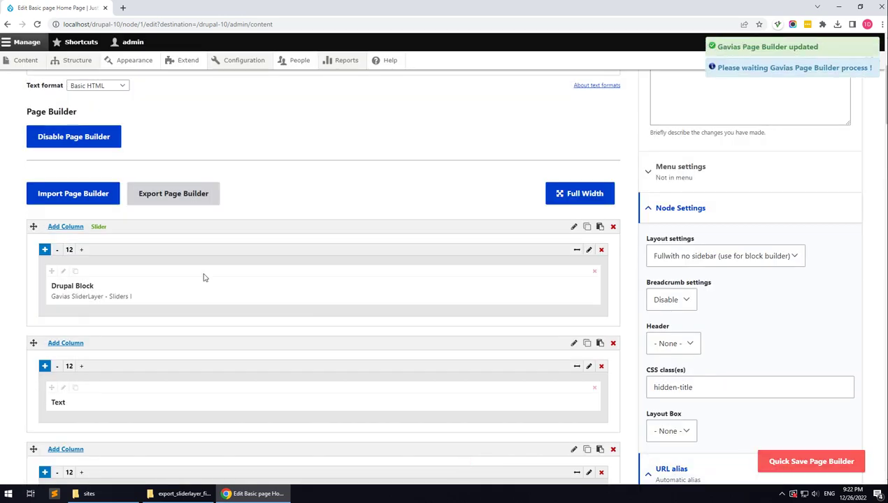
Step: View the Home Page in a new tab and examine the slider and the imported sections down the page
scroll(204, 277, up, 3)
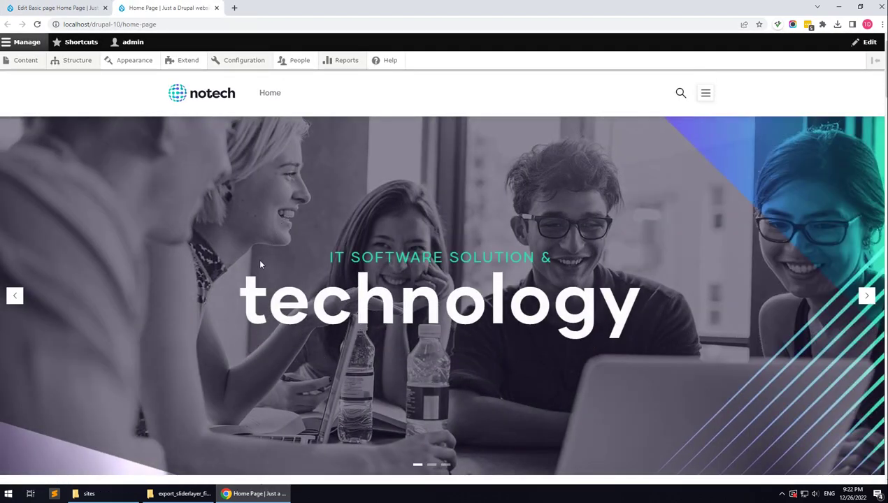
scroll(494, 217, down, 9)
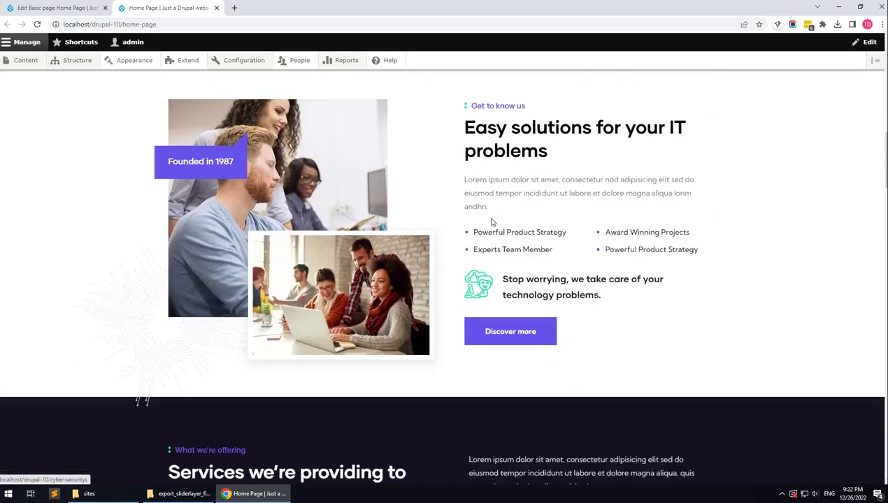
scroll(491, 221, down, 15)
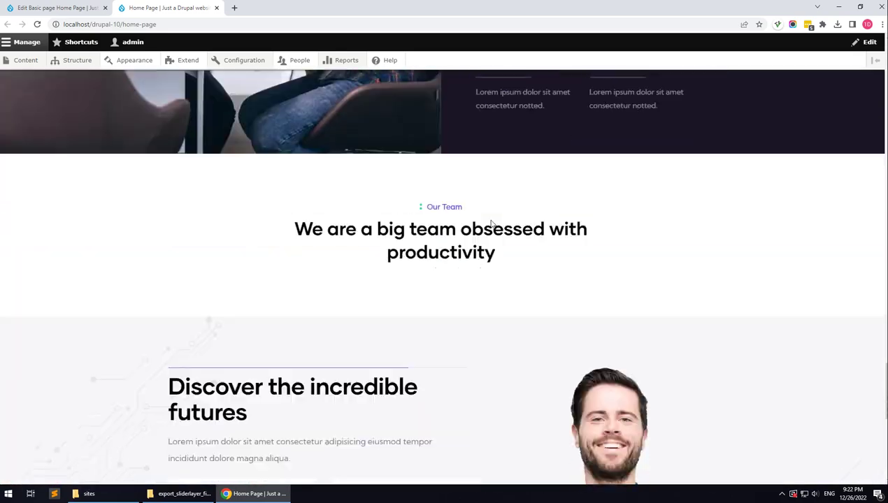
scroll(491, 222, down, 6)
scroll(492, 224, up, 11)
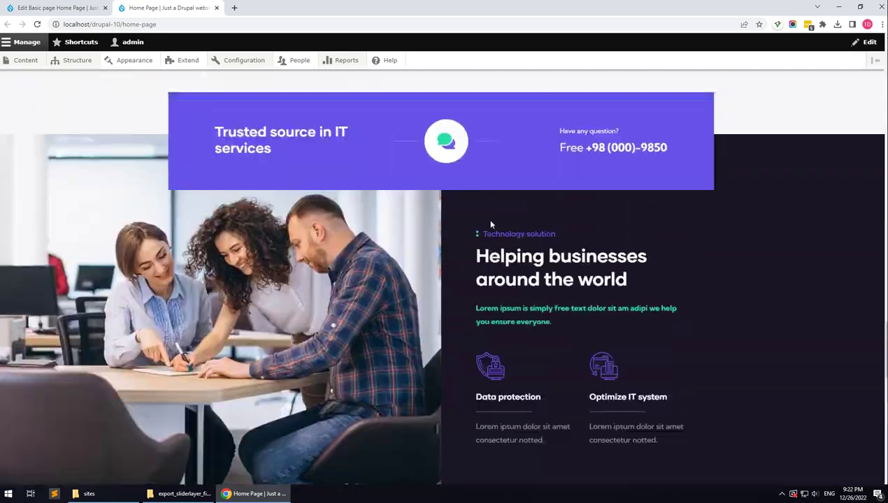
scroll(491, 223, up, 15)
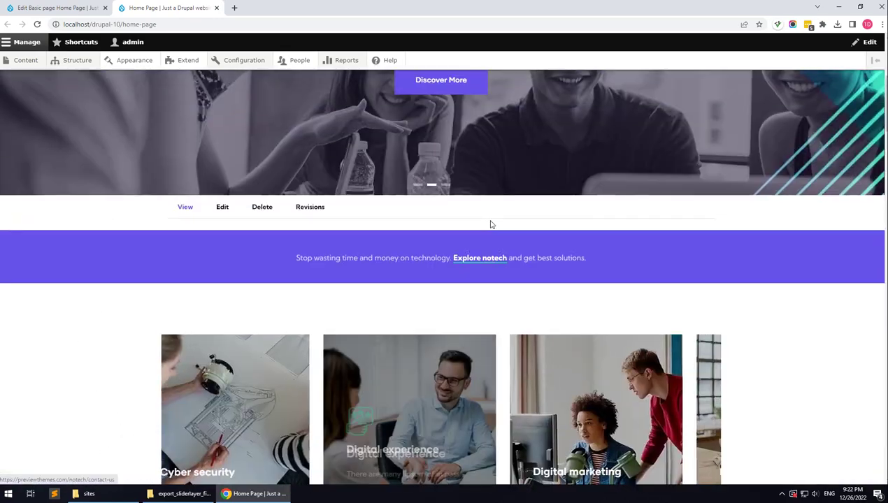
scroll(491, 225, up, 5)
Step: In the basic site settings, set the default front page to /node/1, save it, and open the site's front page
mouse_move(238, 63)
mouse_move(238, 99)
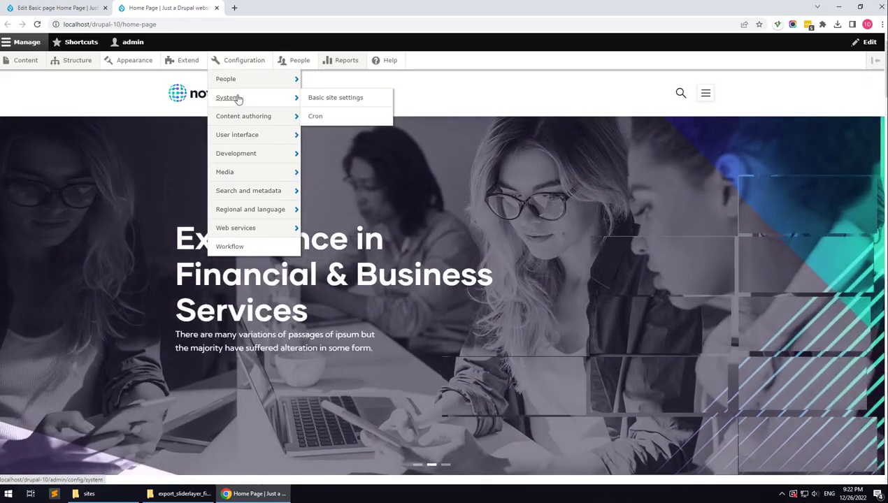
click(328, 100)
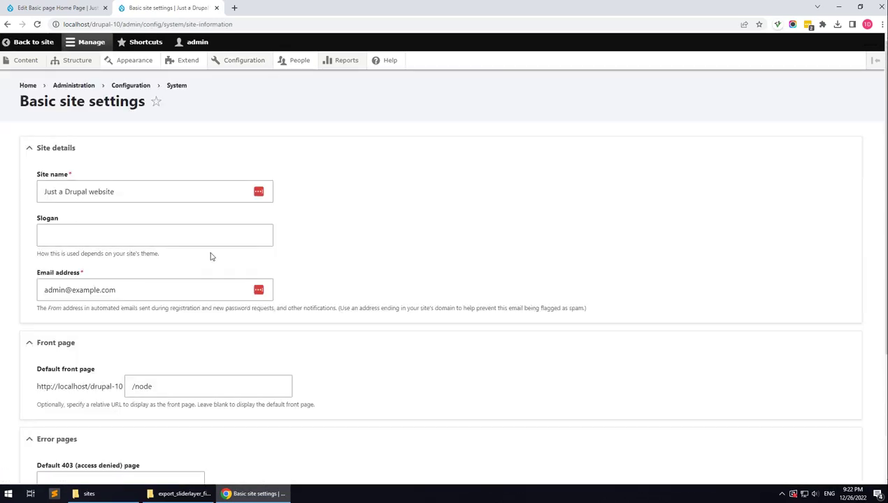
scroll(112, 342, down, 2)
click(52, 5)
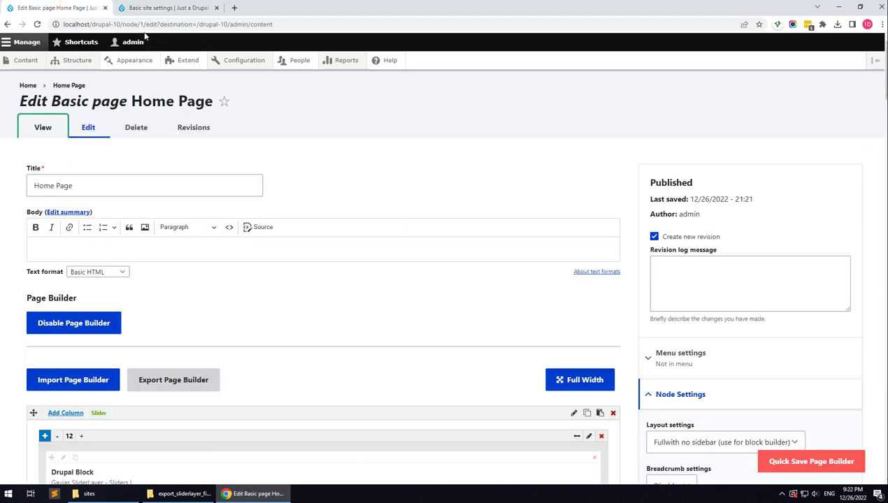
drag(123, 25, 131, 25)
click(147, 4)
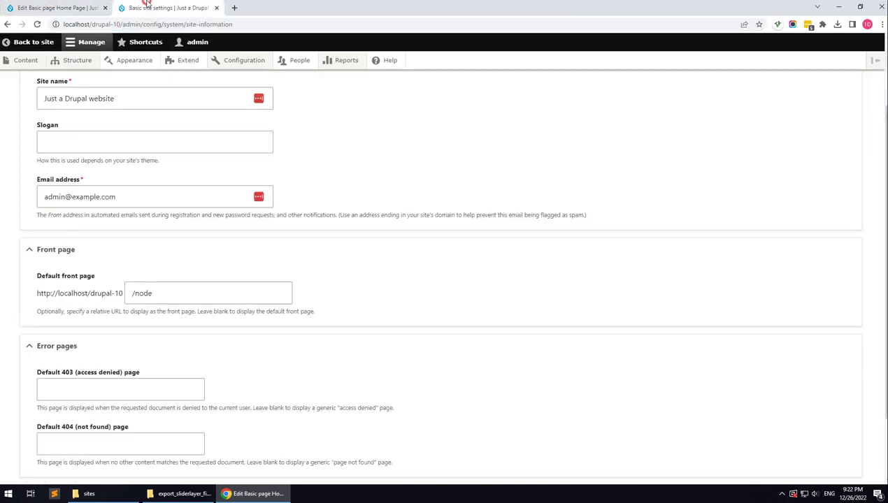
click(168, 298)
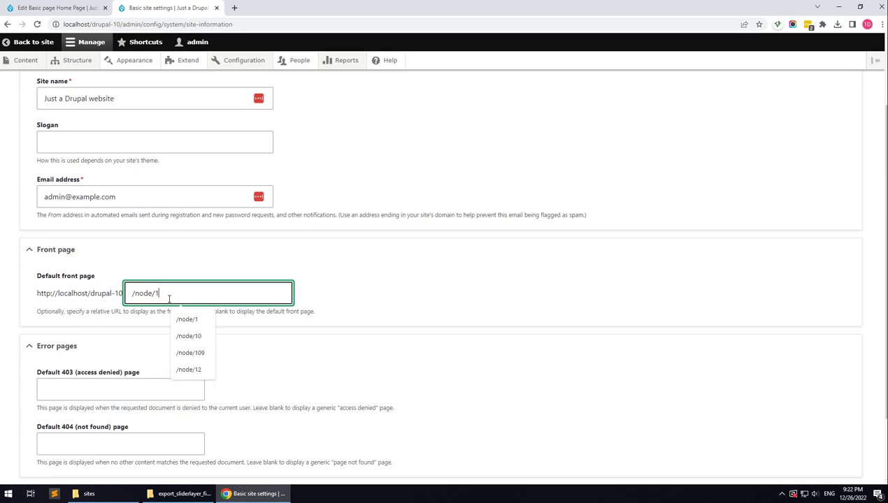
scroll(189, 310, down, 2)
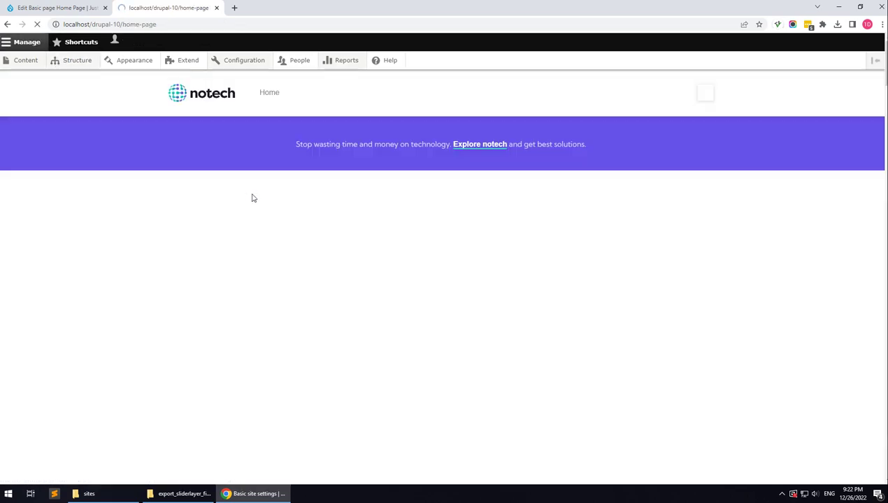
click(211, 100)
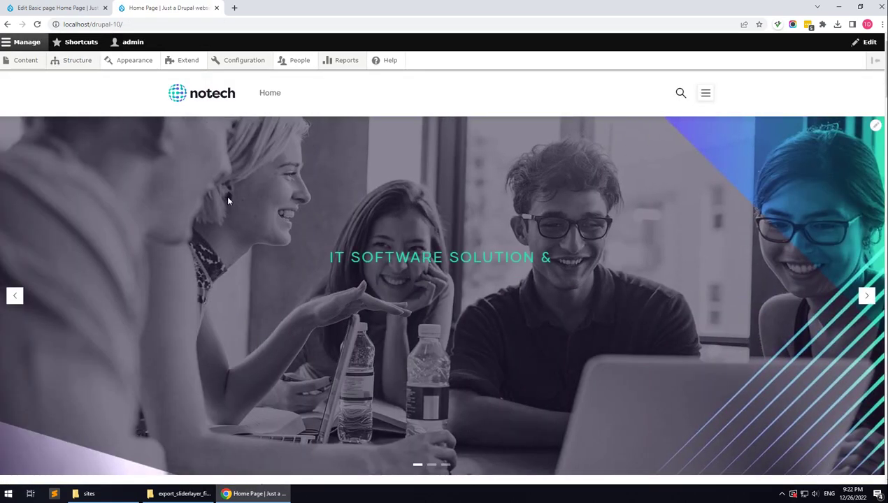
Step: Add a Gavias Content Builder block titled Footer and save it
mouse_move(89, 69)
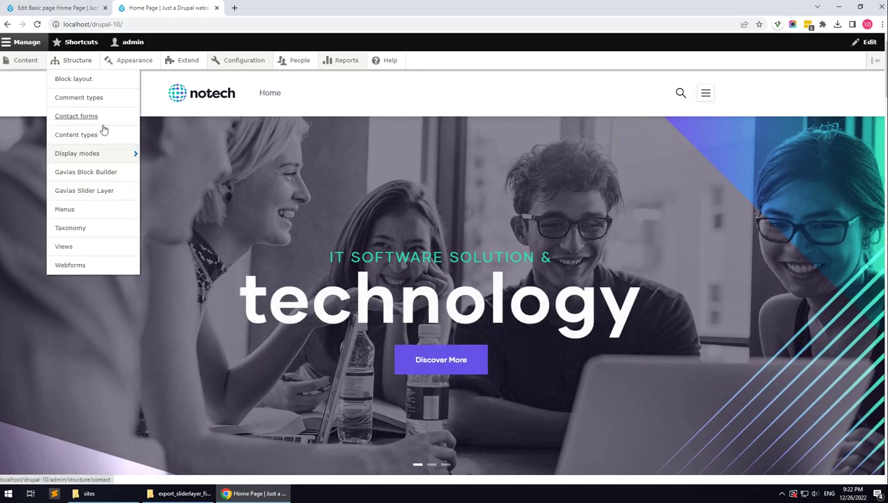
scroll(885, 95, down, 15)
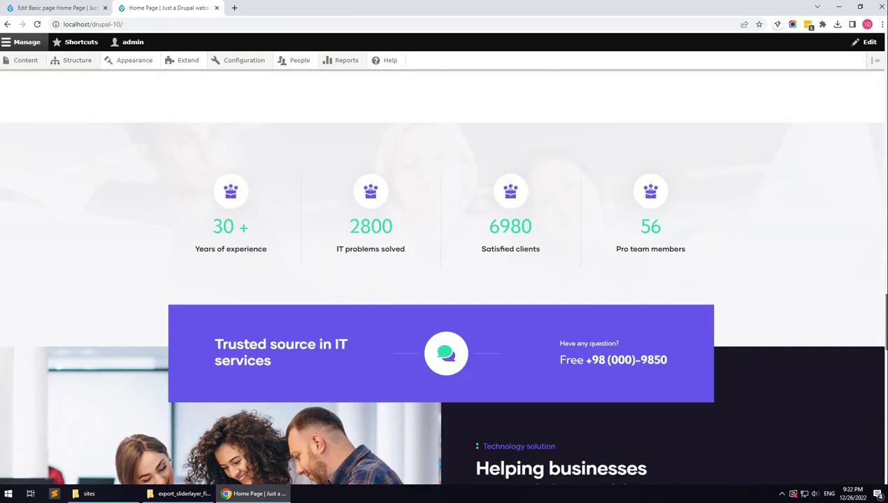
scroll(322, 391, up, 3)
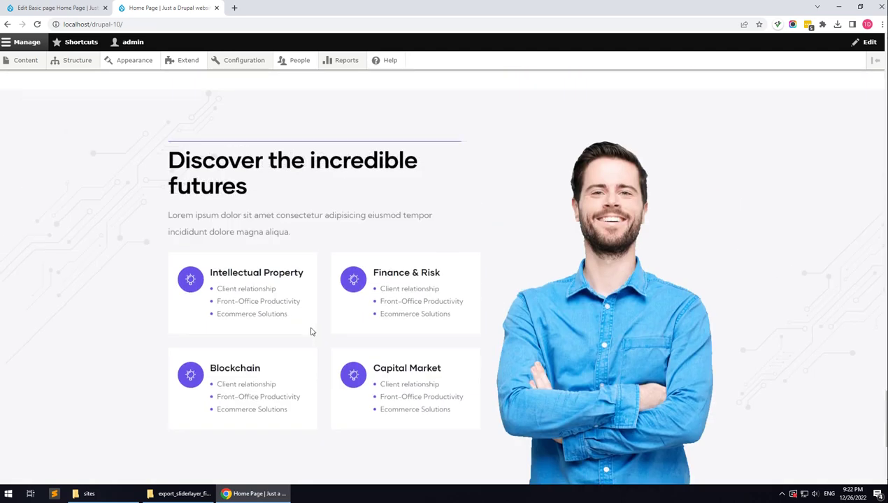
mouse_move(81, 71)
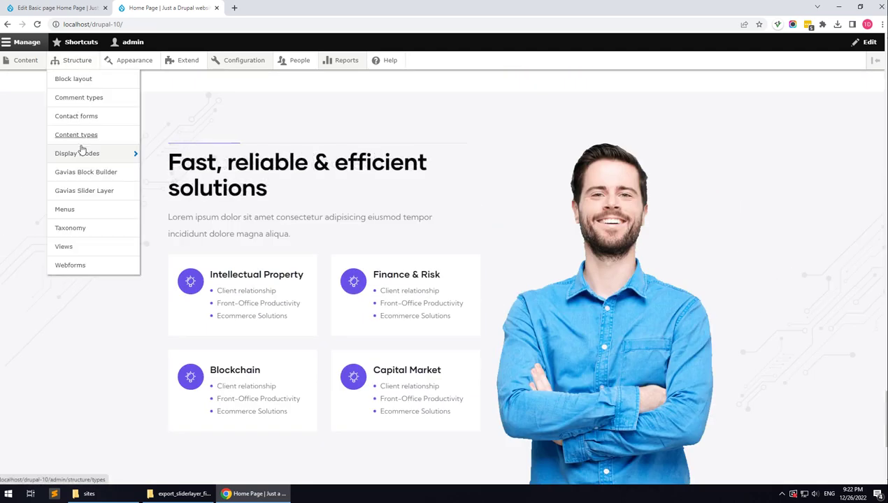
click(80, 172)
click(96, 149)
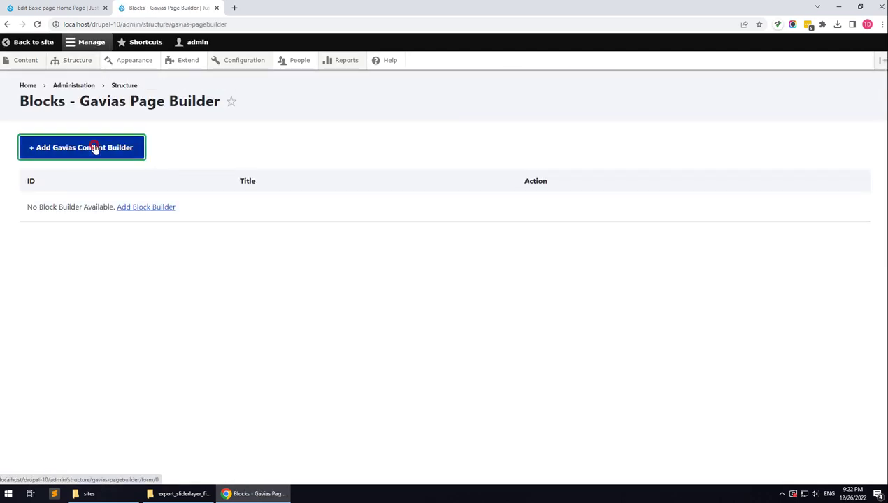
click(106, 162)
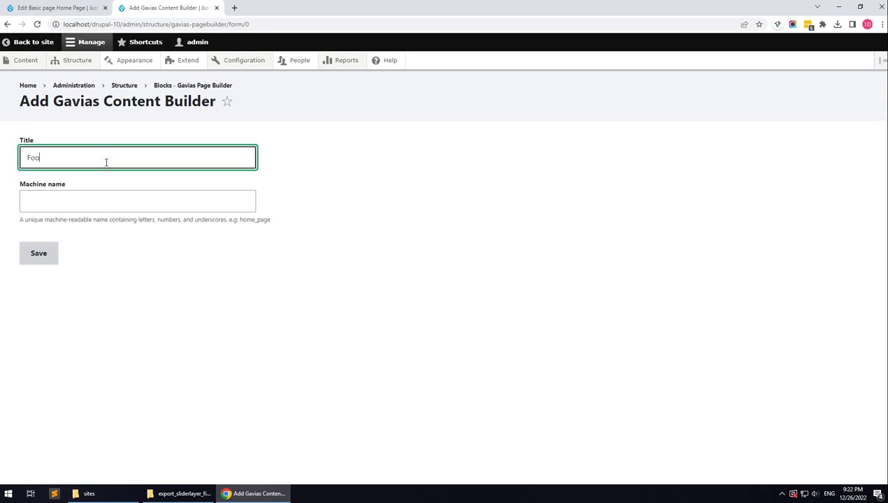
click(48, 250)
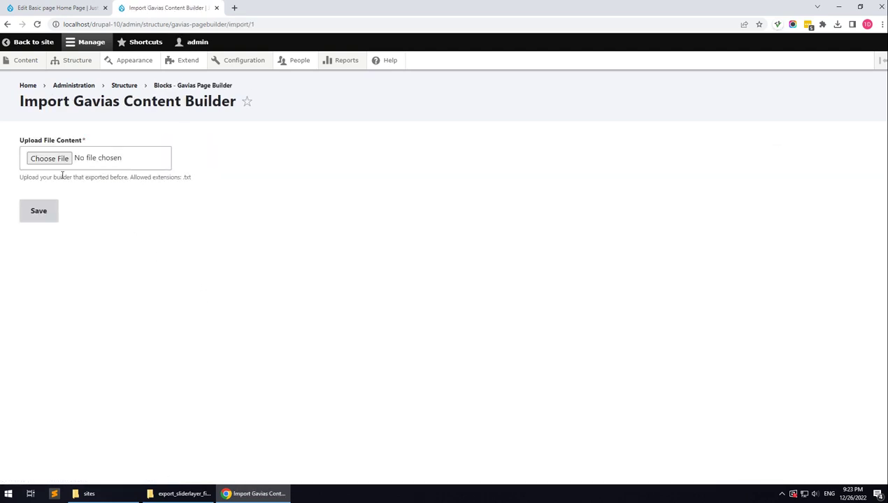
Step: Import __footer_export.txt from the export_pagebuilder_files folder into the Footer block builder
click(175, 494)
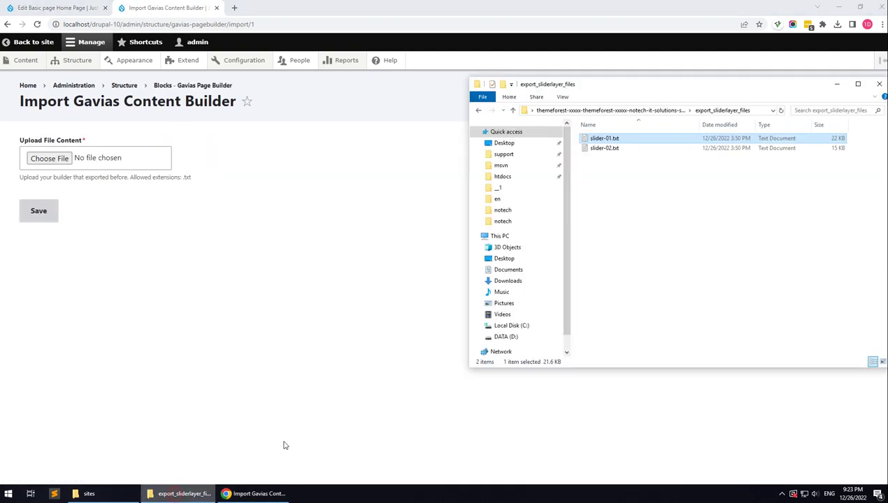
click(656, 111)
click(620, 149)
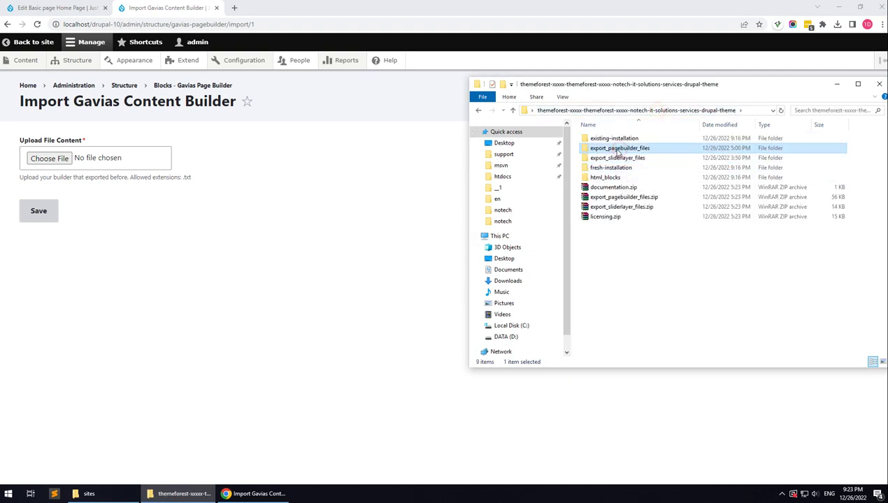
double_click(611, 150)
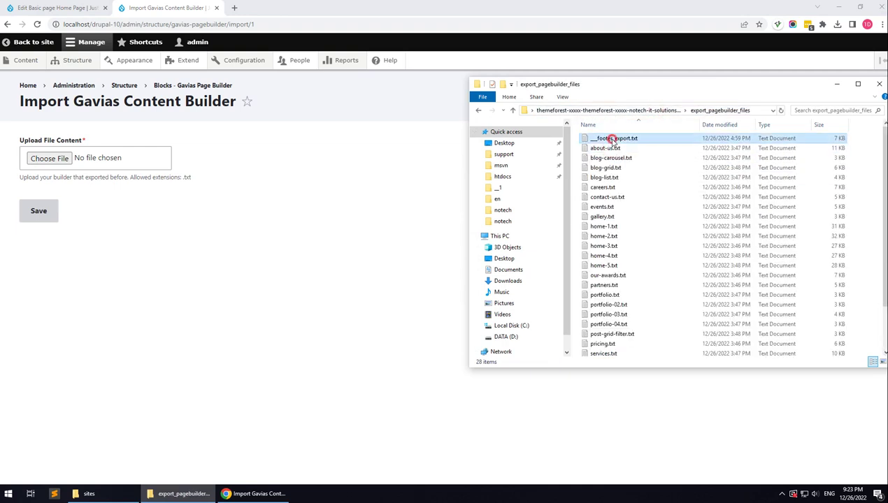
drag(621, 140, 67, 159)
click(43, 208)
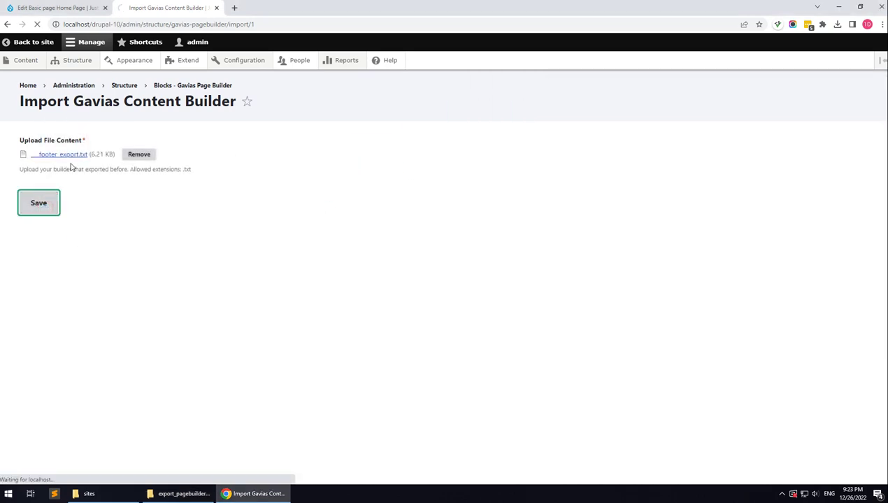
scroll(188, 321, down, 5)
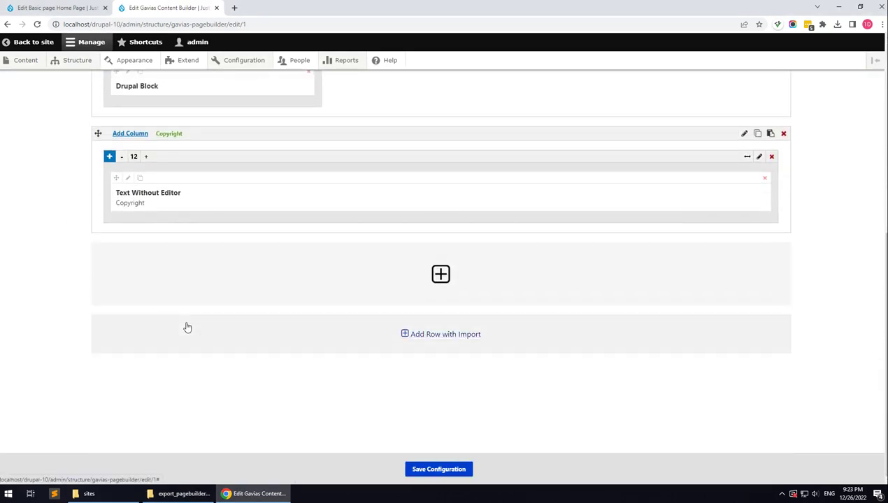
scroll(187, 328, up, 5)
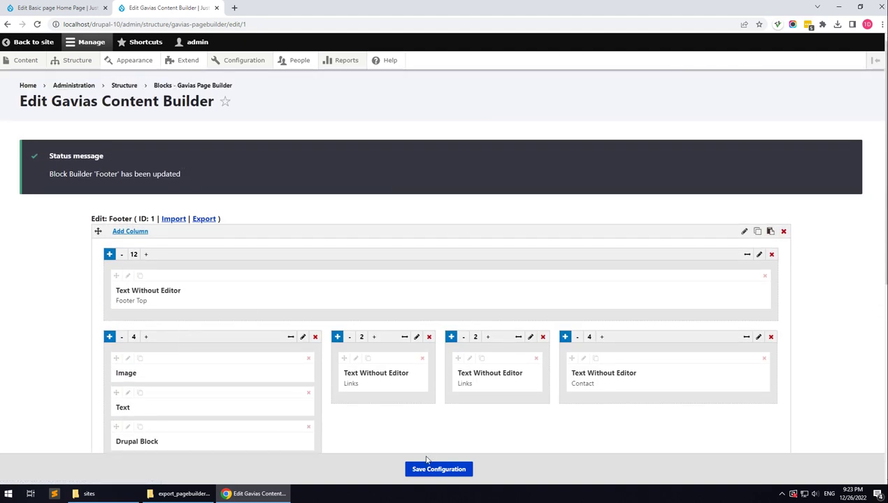
Step: Place the "Gavias Content Builder - Footer" block in the Footer region of the Notech sub-theme with its title hidden
mouse_move(73, 65)
click(63, 78)
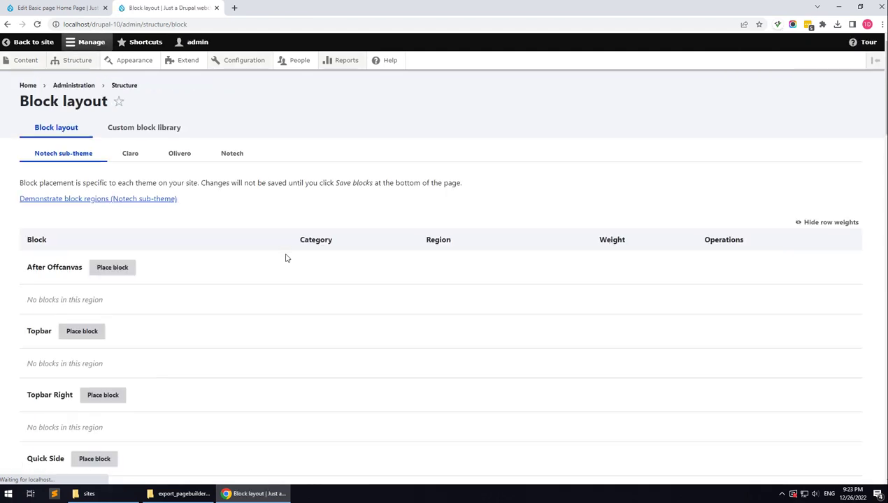
scroll(285, 258, down, 20)
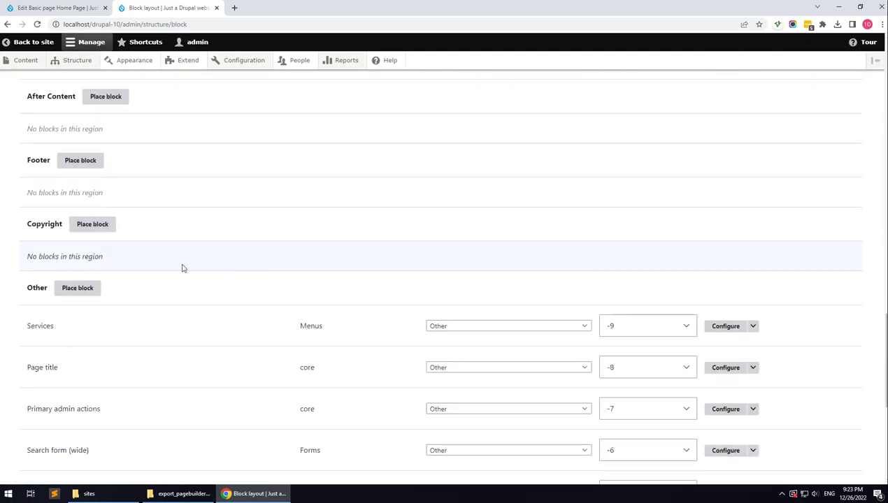
click(84, 162)
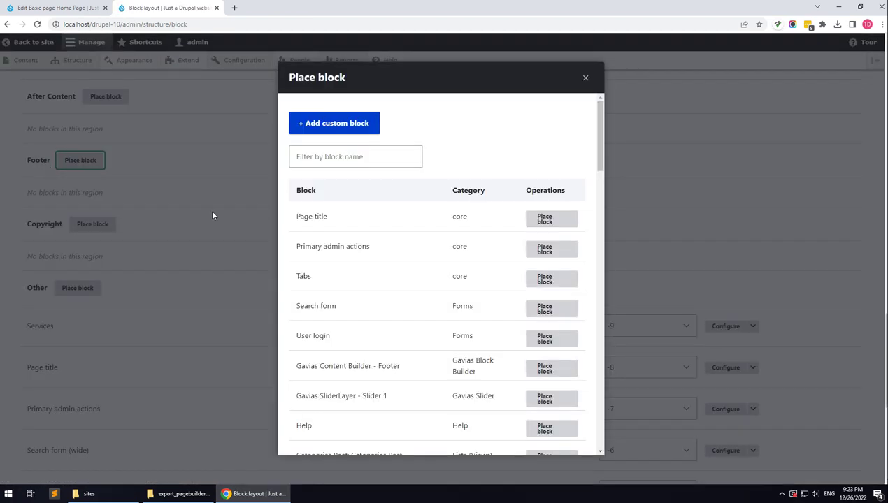
click(324, 160)
text(foote)
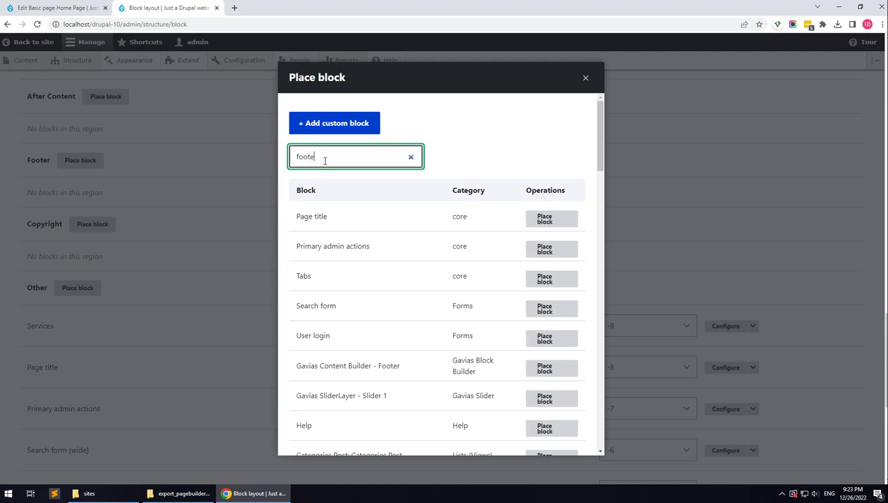
text(r)
drag(300, 219, 340, 219)
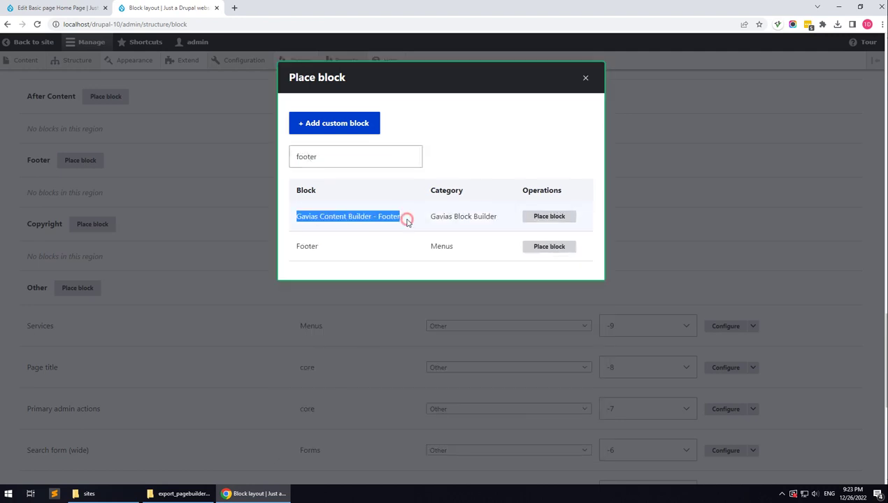
click(546, 218)
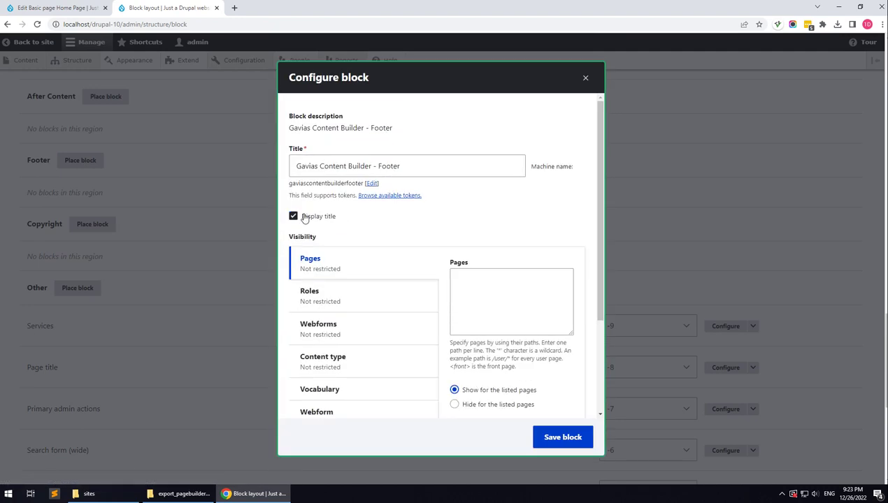
click(305, 218)
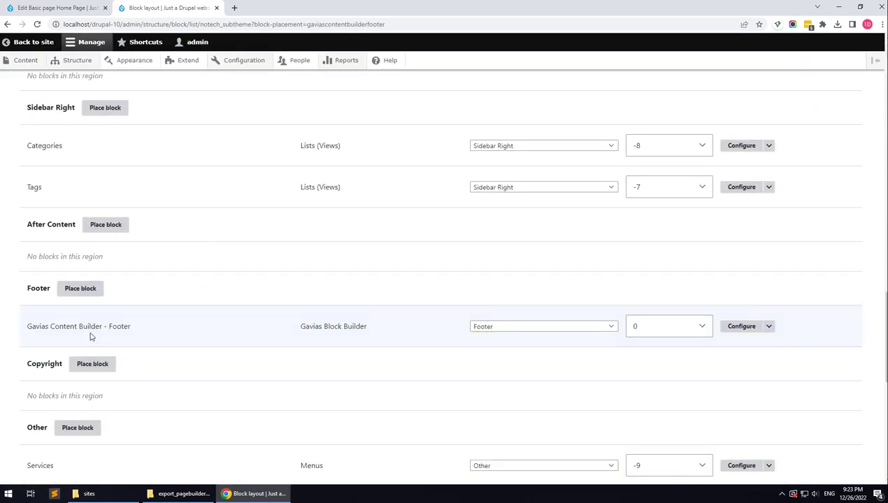
Step: View the site's front page in a new tab and examine the footer at the end of the page
right_click(40, 43)
click(70, 53)
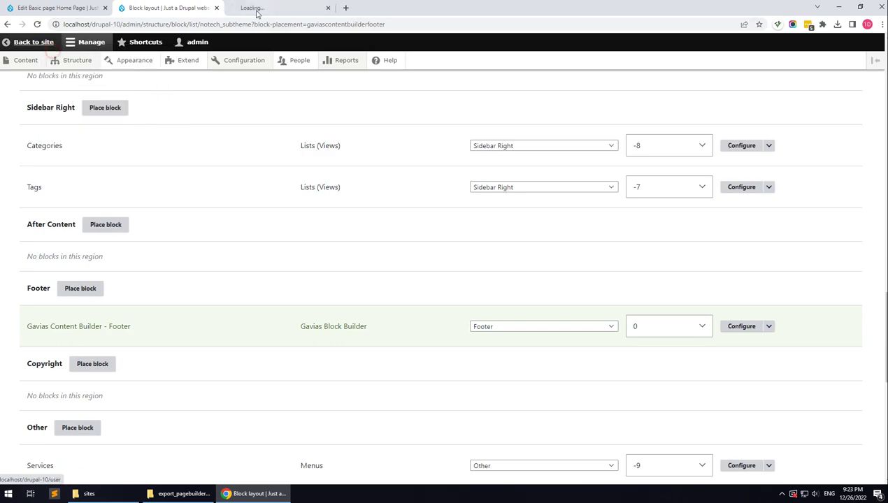
click(258, 10)
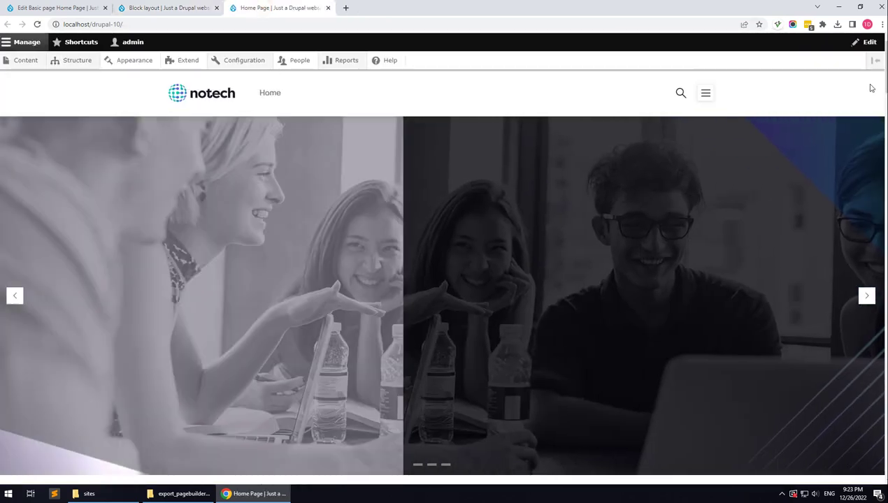
drag(883, 89, 866, 483)
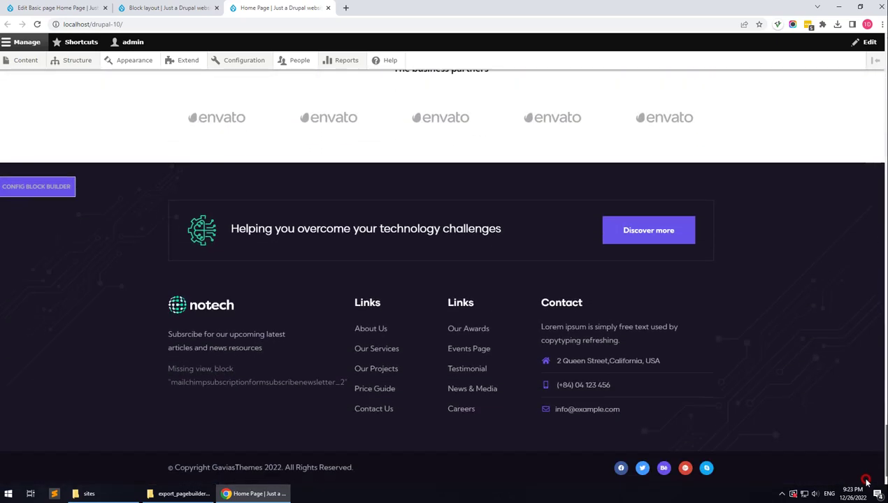
scroll(390, 320, up, 3)
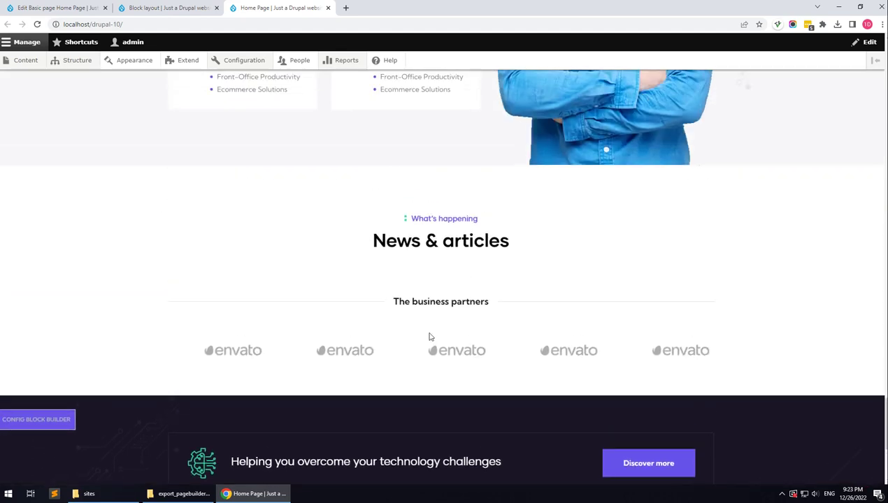
drag(883, 426, 882, 57)
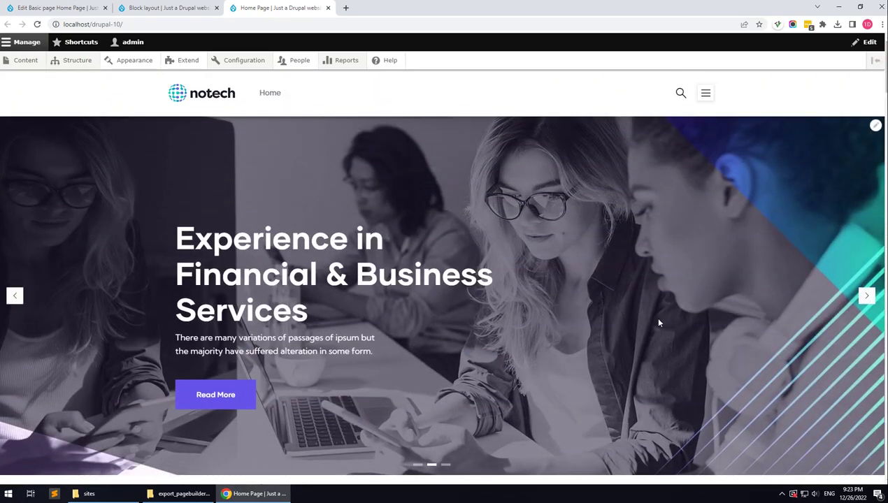